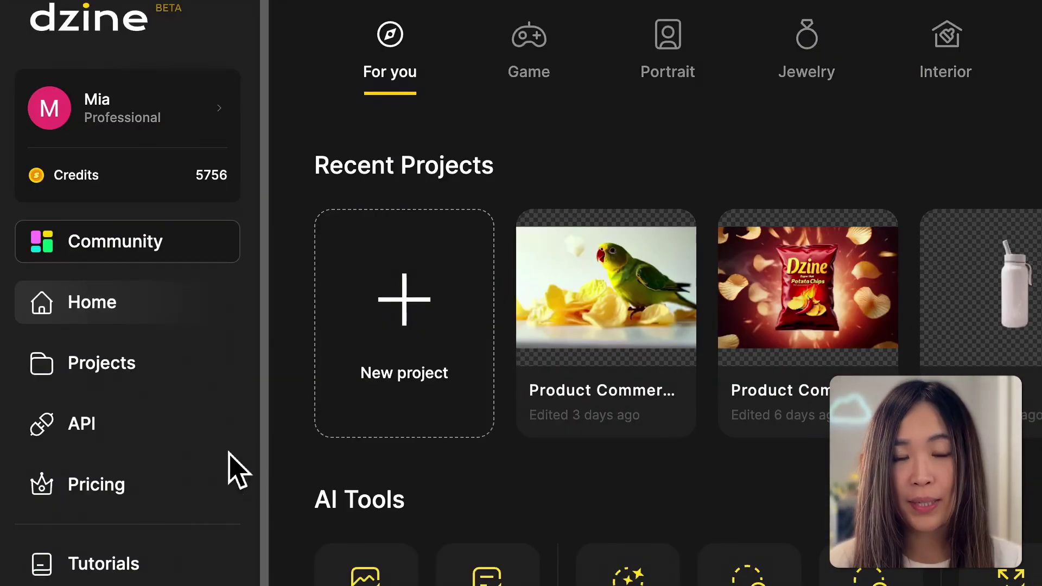
Create the Product Commercial project with a 16:9 canvas at 1536×864
{"action": "left_click", "coordinate": [142, 497]}
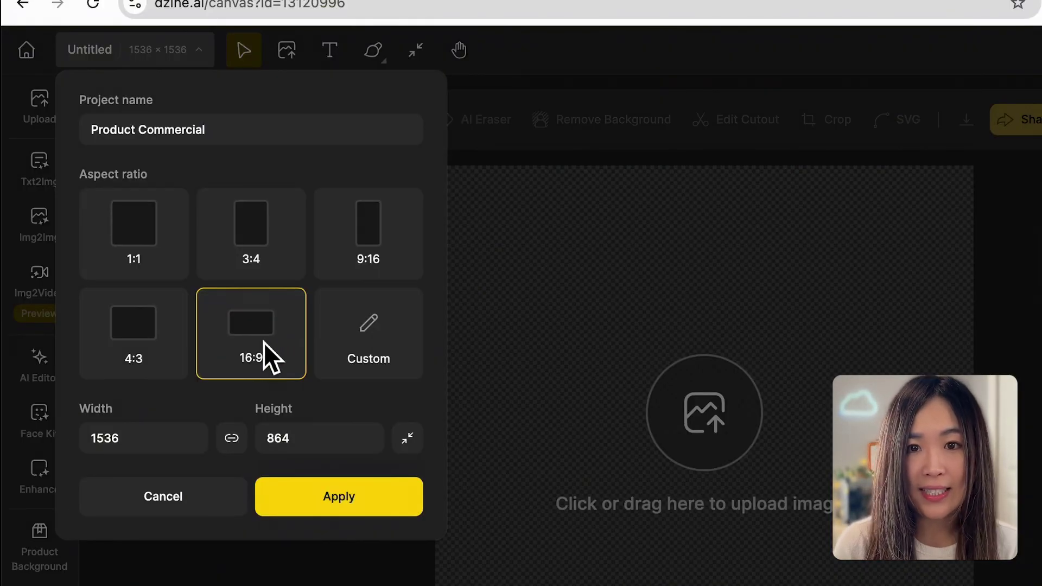
{"action": "left_click", "coordinate": [361, 522]}
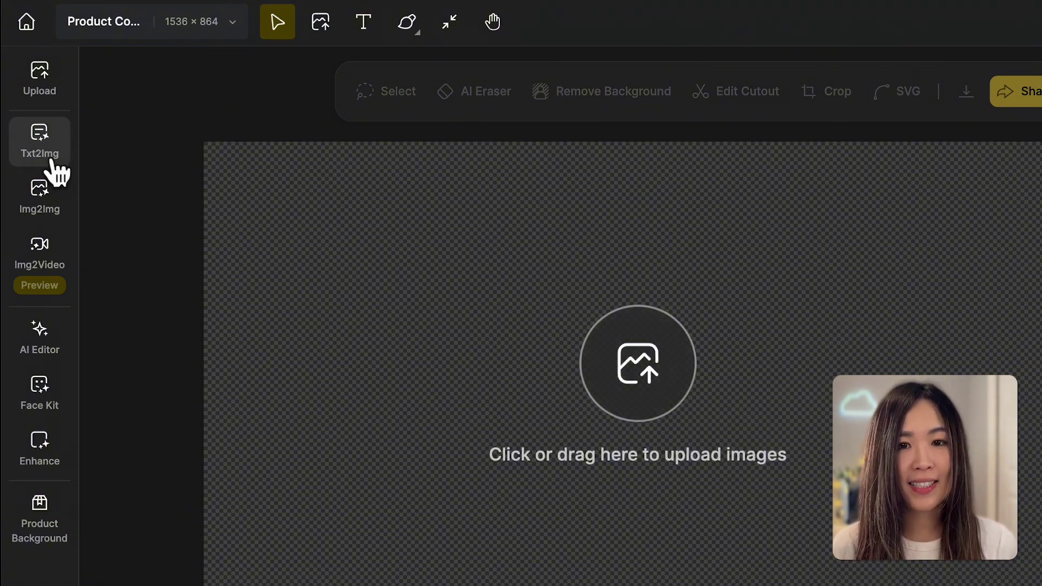
Choose the Realistic style Dzine Realistic v1 for text-to-image generation
{"action": "left_click", "coordinate": [66, 163]}
{"action": "left_click", "coordinate": [225, 119]}
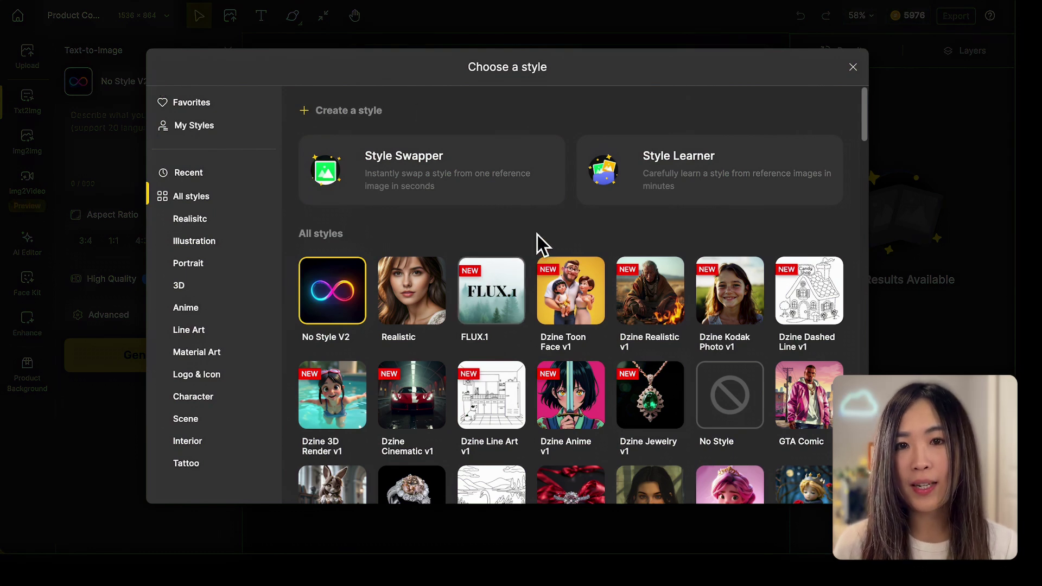
{"action": "left_click", "coordinate": [214, 220]}
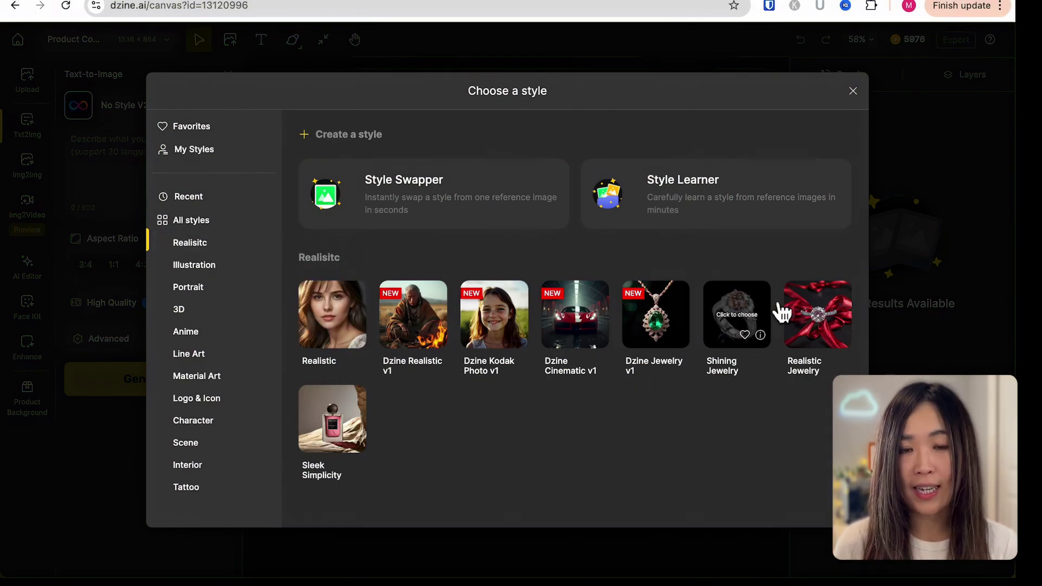
{"action": "left_click", "coordinate": [440, 333]}
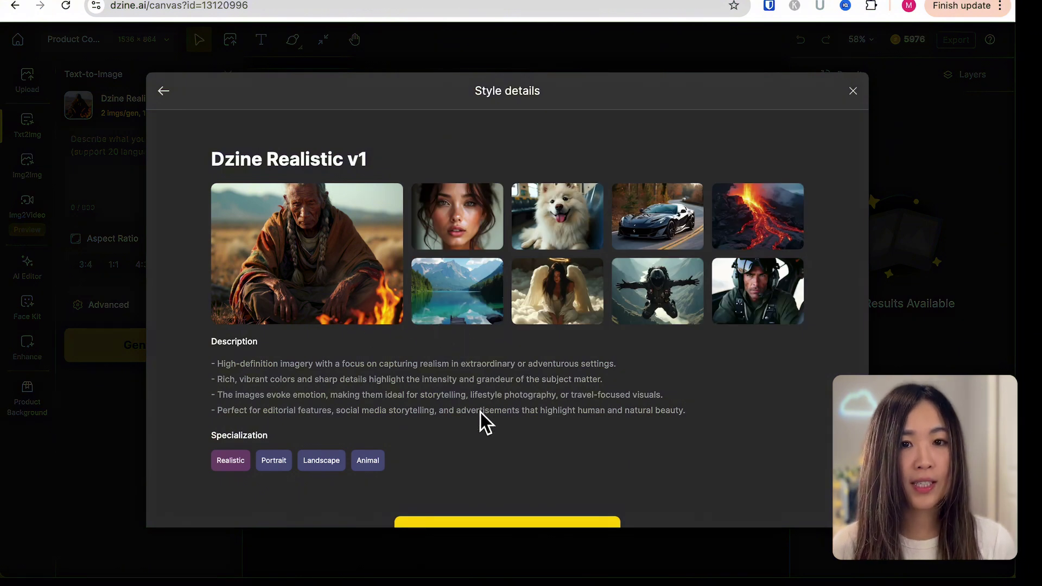
{"action": "scroll", "coordinate": [530, 355], "scroll_direction": "down", "scroll_amount": 1}
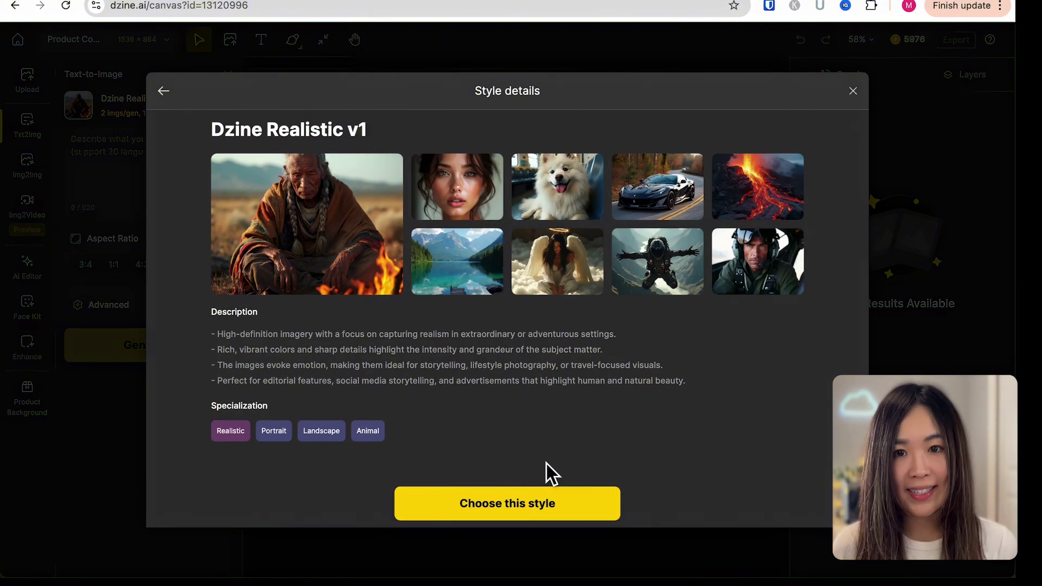
{"action": "left_click", "coordinate": [542, 510]}
Enter the russet potatoes in a white void prompt, keep Canvas ratio, and generate
{"action": "type", "text": "formed russet potatoes levitate mid-air and tumble through a stark white void, their earthy brown skins textured with minute details."}
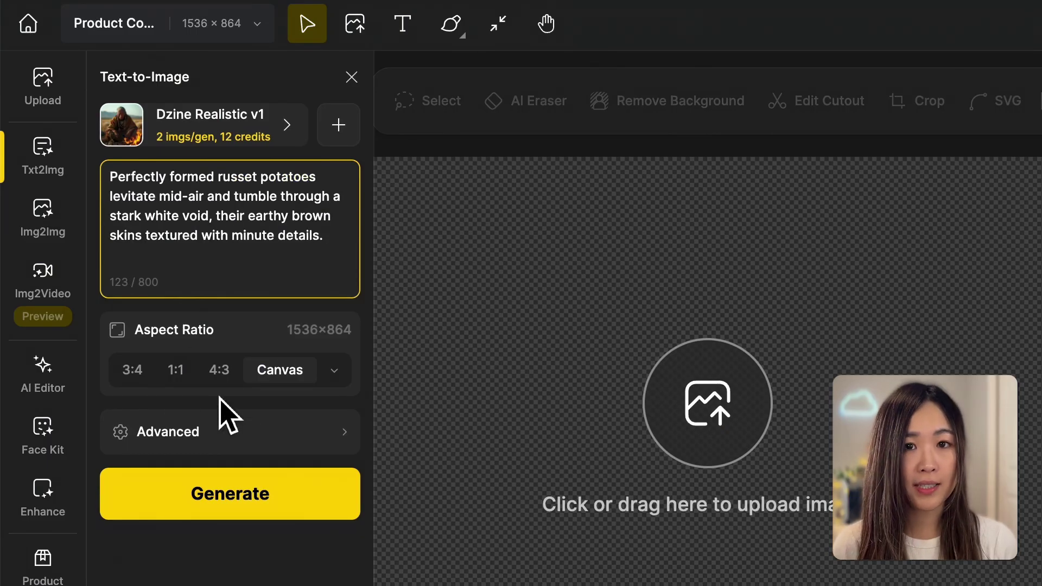
{"action": "left_click", "coordinate": [359, 396]}
{"action": "left_click", "coordinate": [356, 383]}
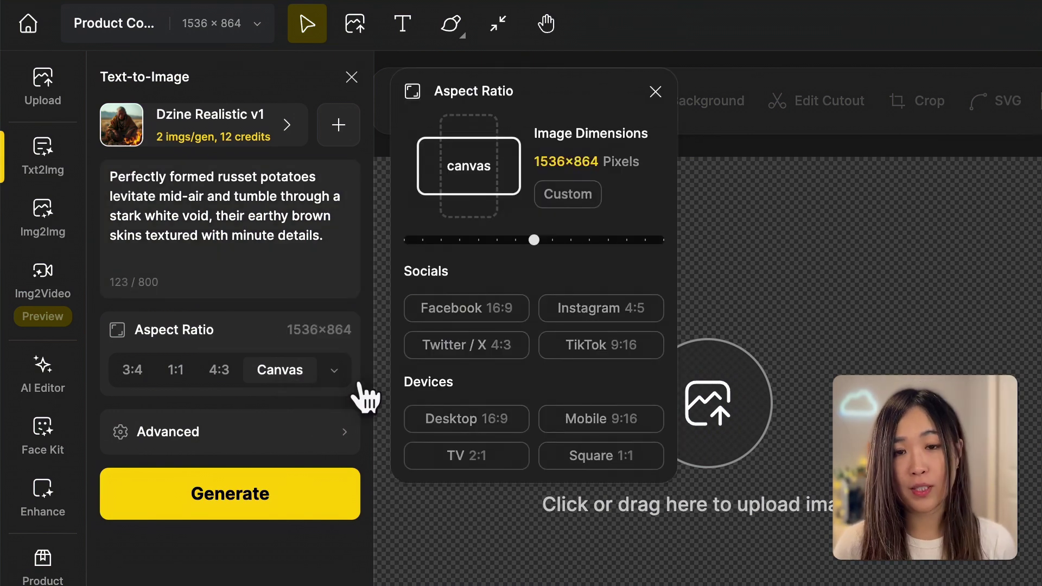
{"action": "left_click", "coordinate": [341, 444]}
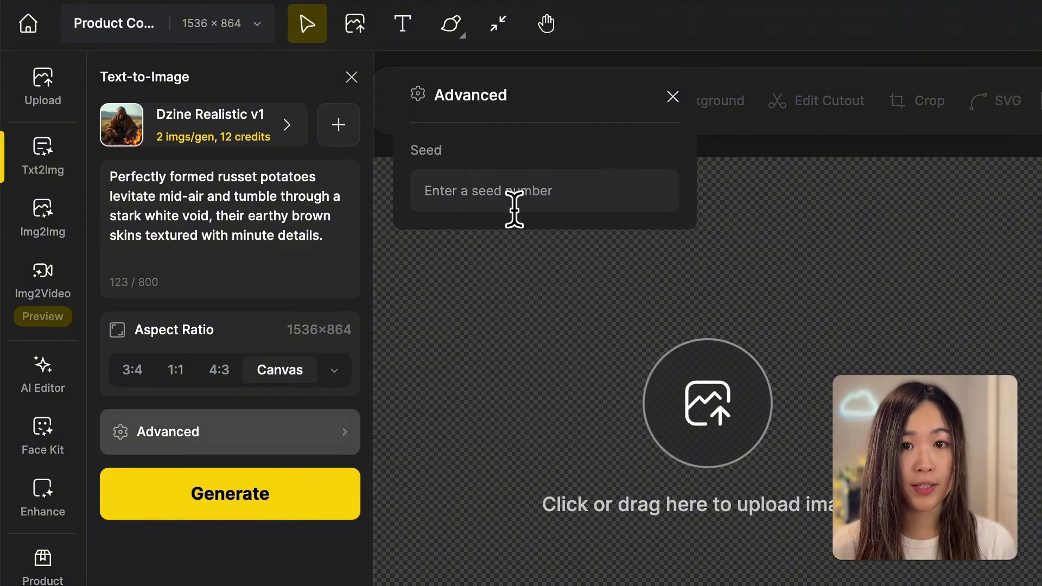
{"action": "left_click", "coordinate": [494, 198]}
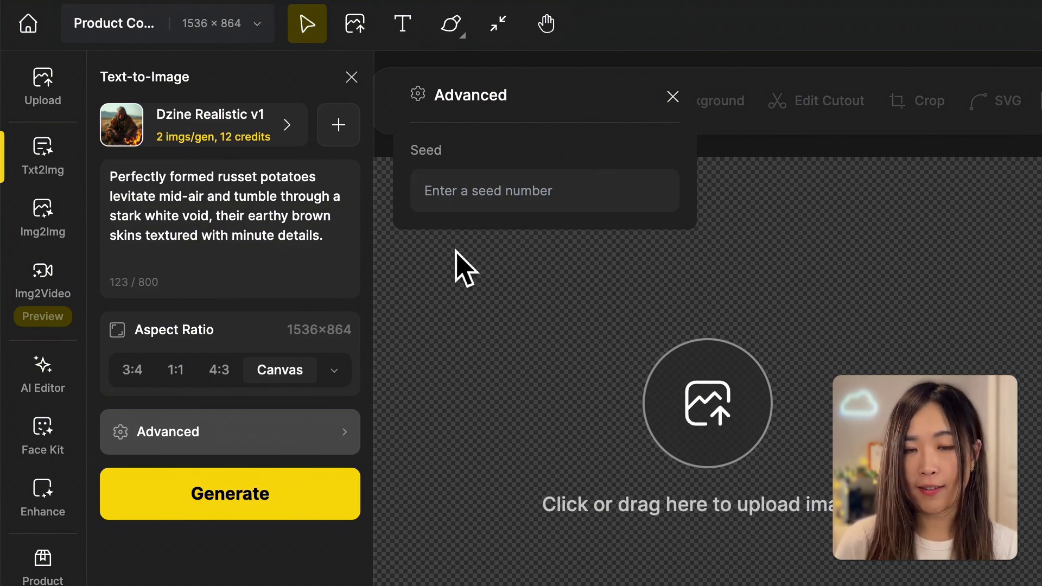
{"action": "left_click", "coordinate": [300, 495]}
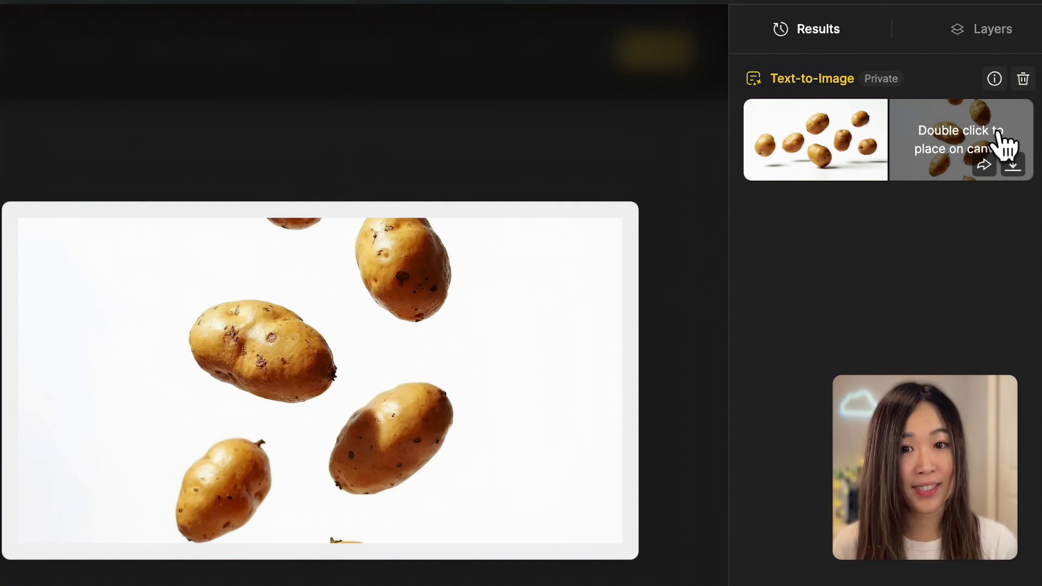
Place the second floating-potato result onto the Product Commercial canvas
{"action": "left_click", "coordinate": [1013, 166]}
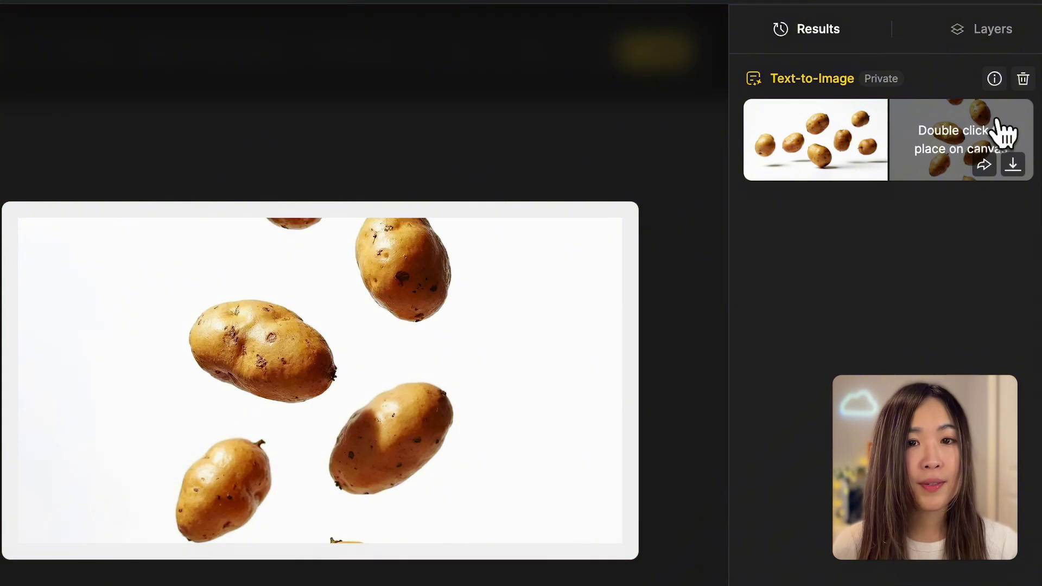
{"action": "double_click", "coordinate": [1001, 132]}
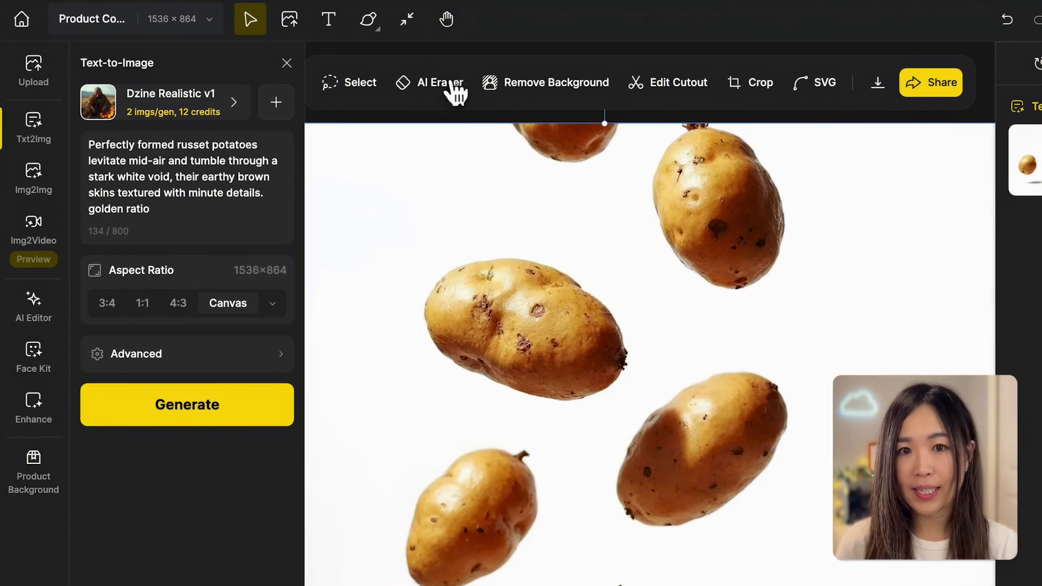
With AI Eraser, mark the stems and dark spots on three potatoes and erase them
{"action": "left_click", "coordinate": [454, 84]}
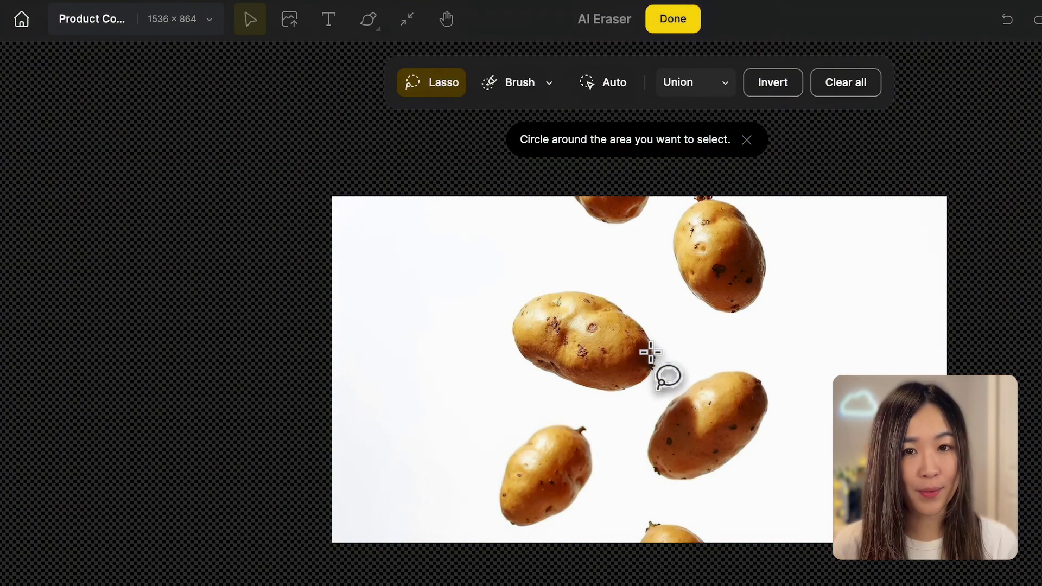
{"action": "mouse_move", "coordinate": [651, 352]}
{"action": "left_mouse_down"}
{"action": "mouse_move", "coordinate": [661, 371]}
{"action": "mouse_move", "coordinate": [651, 352]}
{"action": "left_mouse_up"}
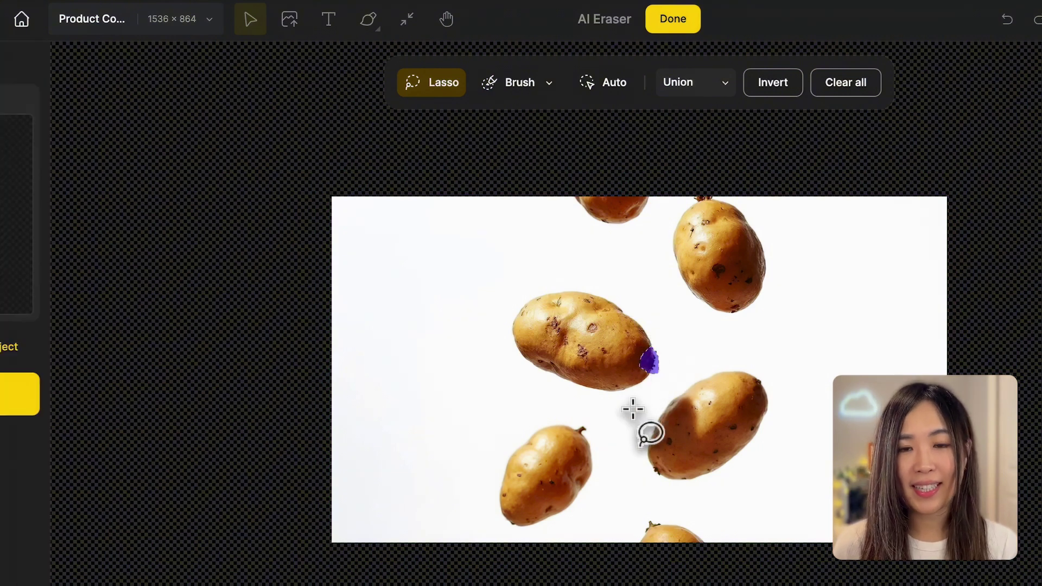
{"action": "mouse_move", "coordinate": [567, 426]}
{"action": "left_mouse_down"}
{"action": "mouse_move", "coordinate": [584, 438]}
{"action": "mouse_move", "coordinate": [586, 421]}
{"action": "mouse_move", "coordinate": [576, 423]}
{"action": "left_mouse_up"}
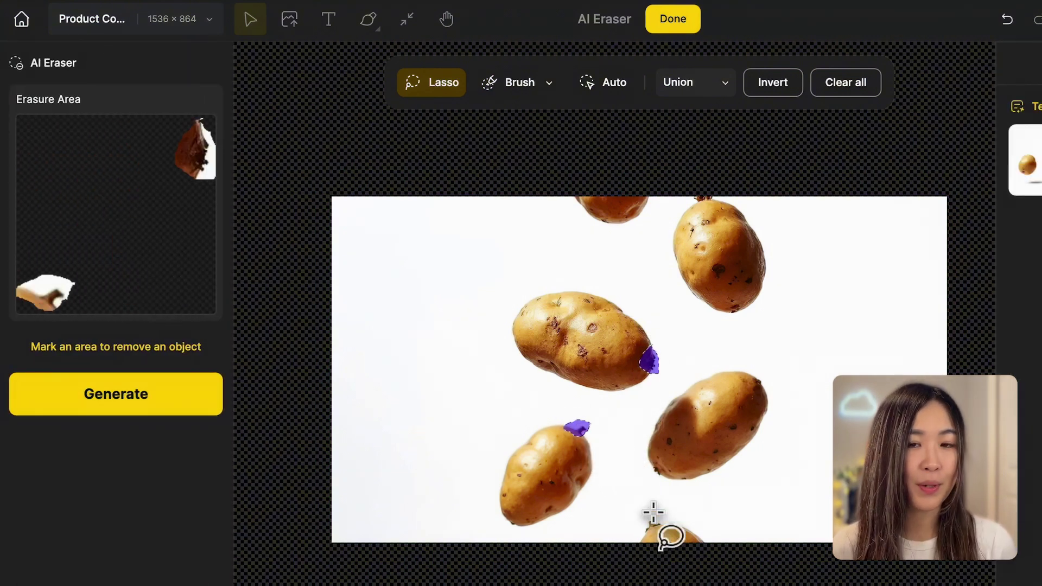
{"action": "left_click_drag", "start_coordinate": [654, 512], "coordinate": [667, 510]}
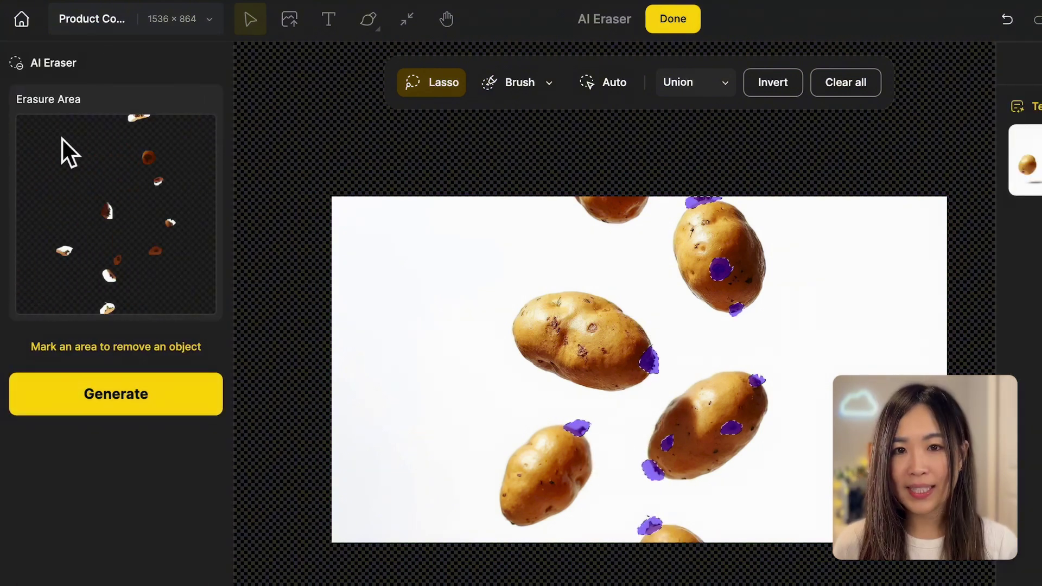
{"action": "left_click", "coordinate": [129, 401]}
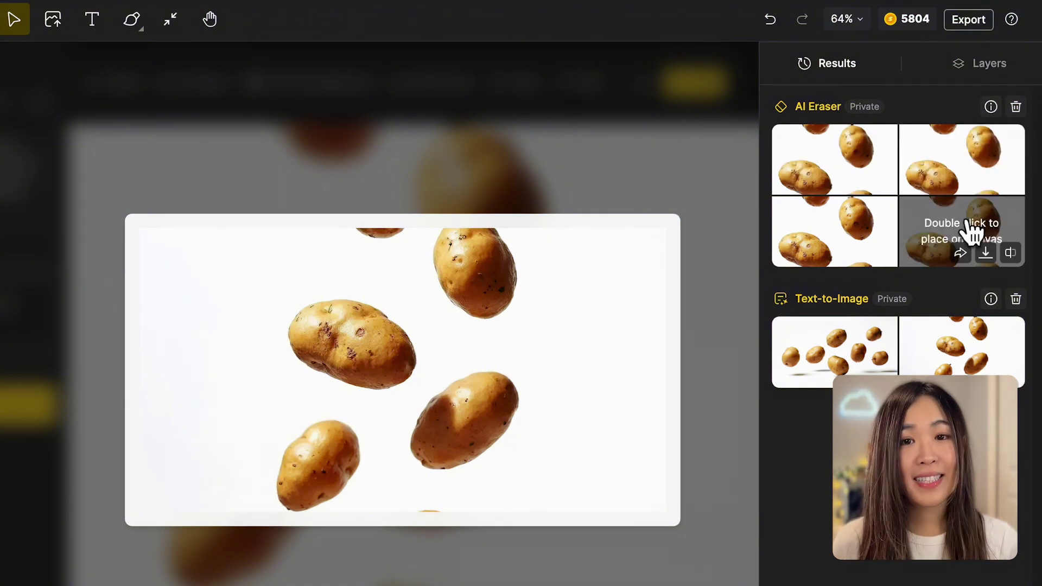
Place a cleaned AI Eraser result as Layer 2, toggling it to compare against Layer 1
{"action": "double_click", "coordinate": [983, 175]}
{"action": "left_click", "coordinate": [988, 68]}
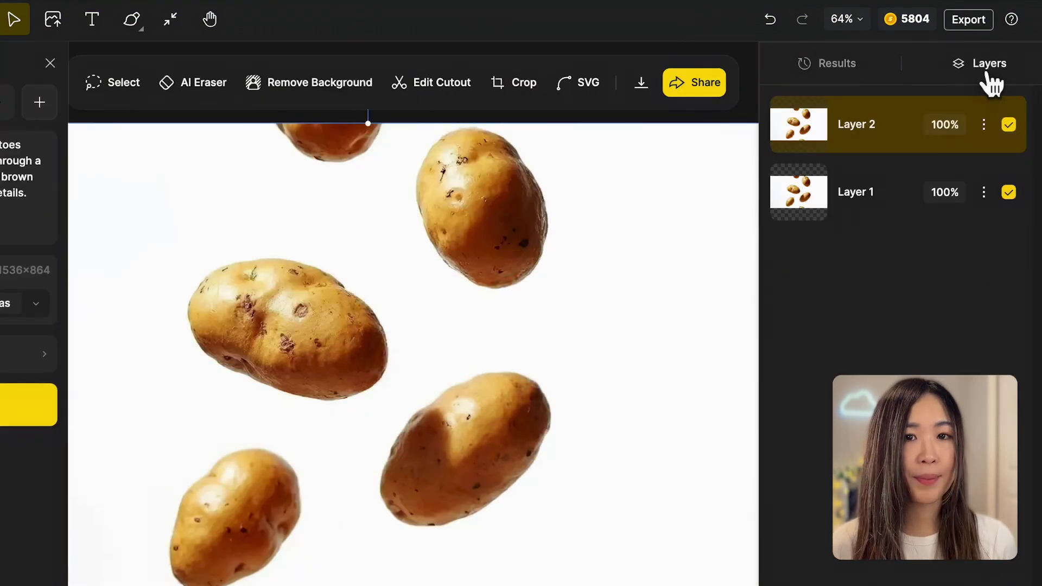
{"action": "left_click", "coordinate": [1017, 132]}
{"action": "left_click", "coordinate": [1017, 134]}
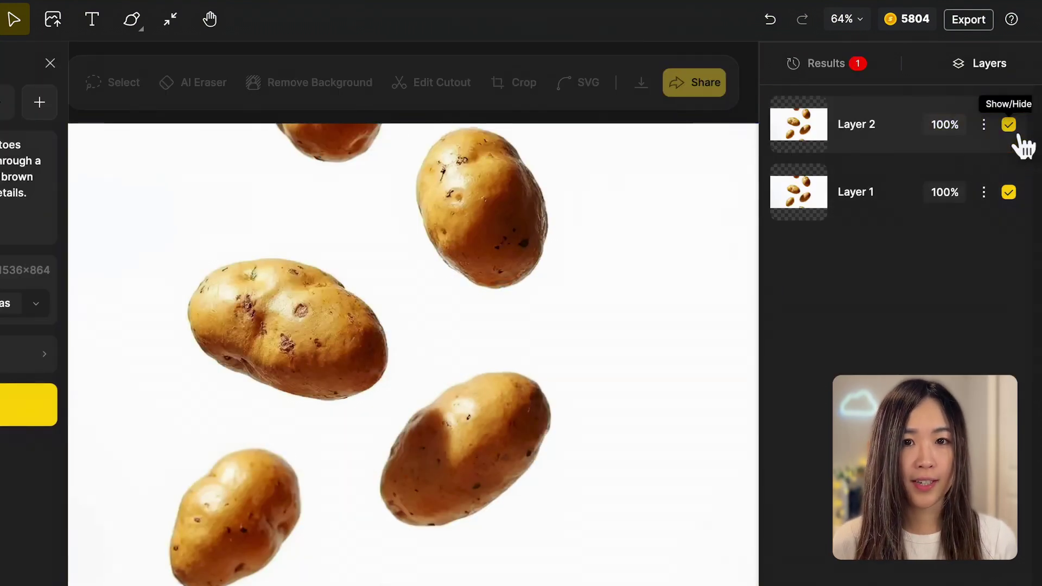
{"action": "left_click", "coordinate": [1019, 136]}
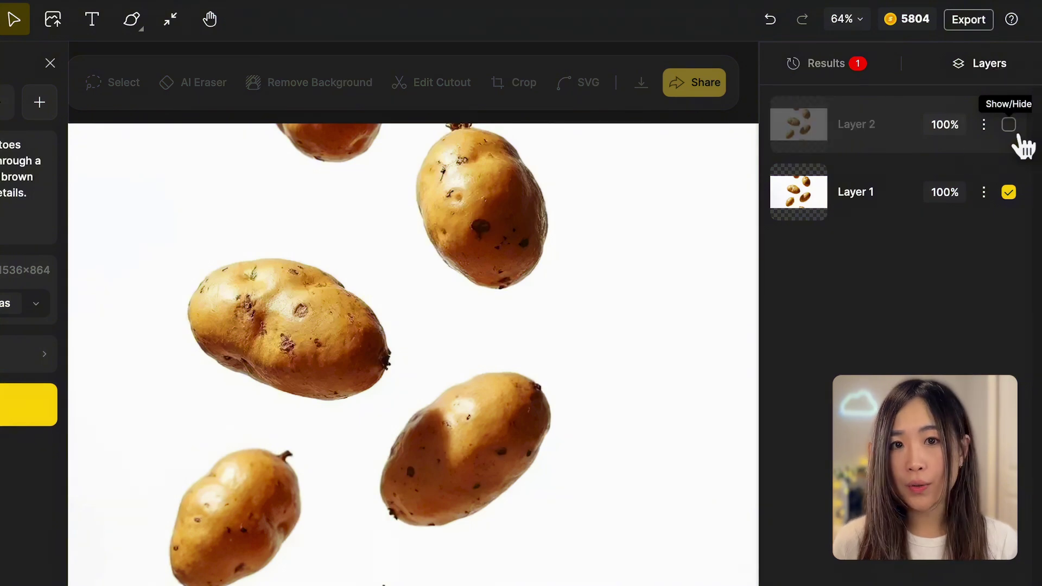
{"action": "left_click", "coordinate": [1021, 138]}
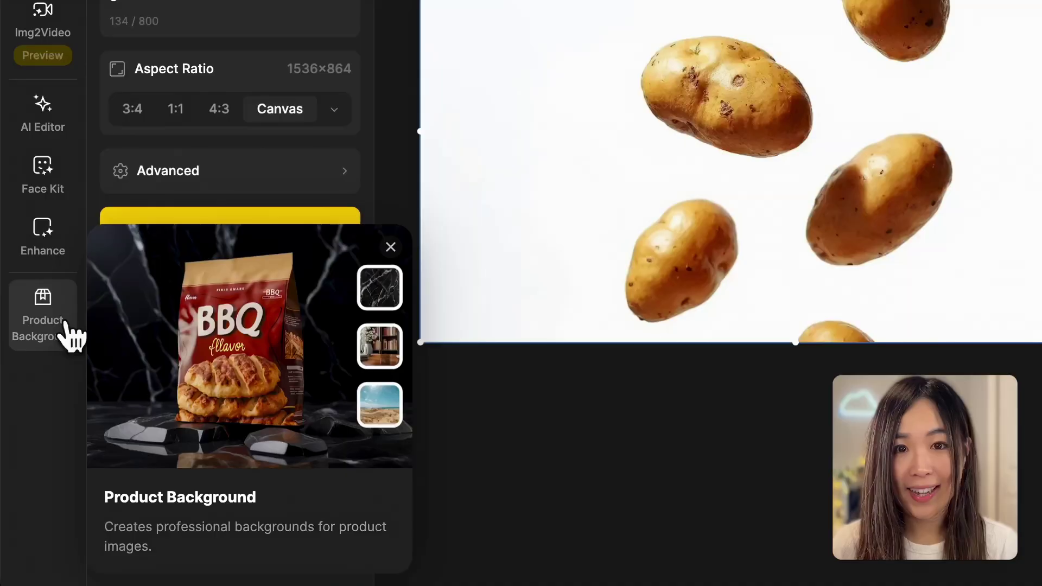
In Product Background, hide both Layer 2 and Layer 1
{"action": "left_click", "coordinate": [64, 325]}
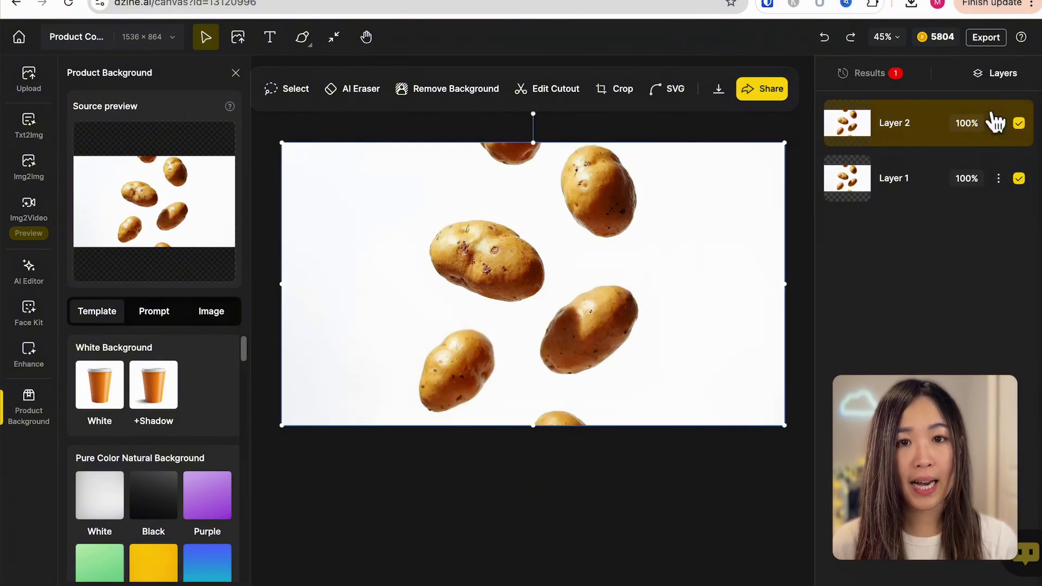
{"action": "left_click", "coordinate": [1021, 126]}
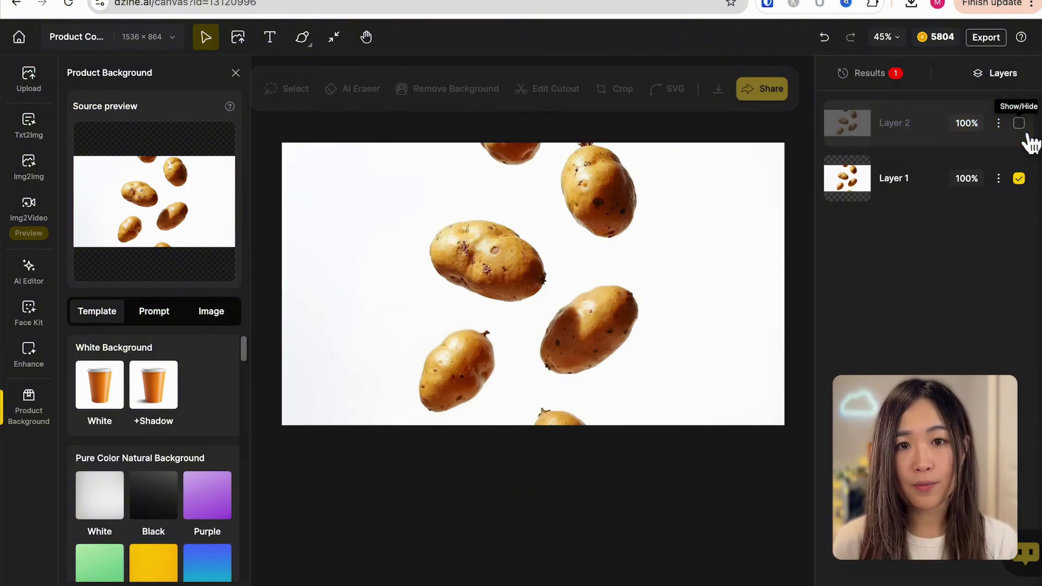
{"action": "left_click", "coordinate": [1018, 179]}
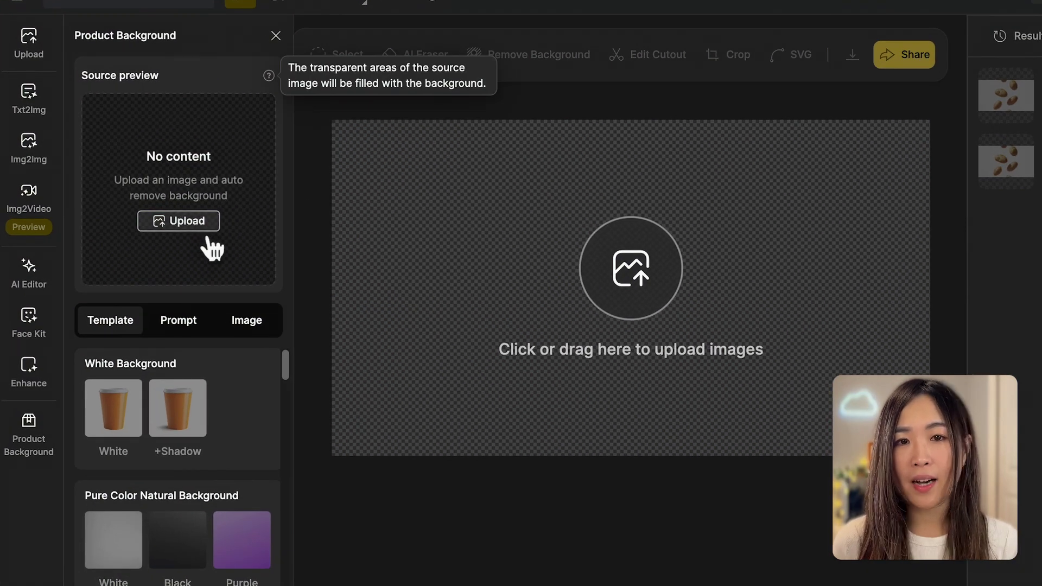
Upload the Super Hot Potato Chips bag and shrink it slightly on the canvas
{"action": "left_click", "coordinate": [198, 223]}
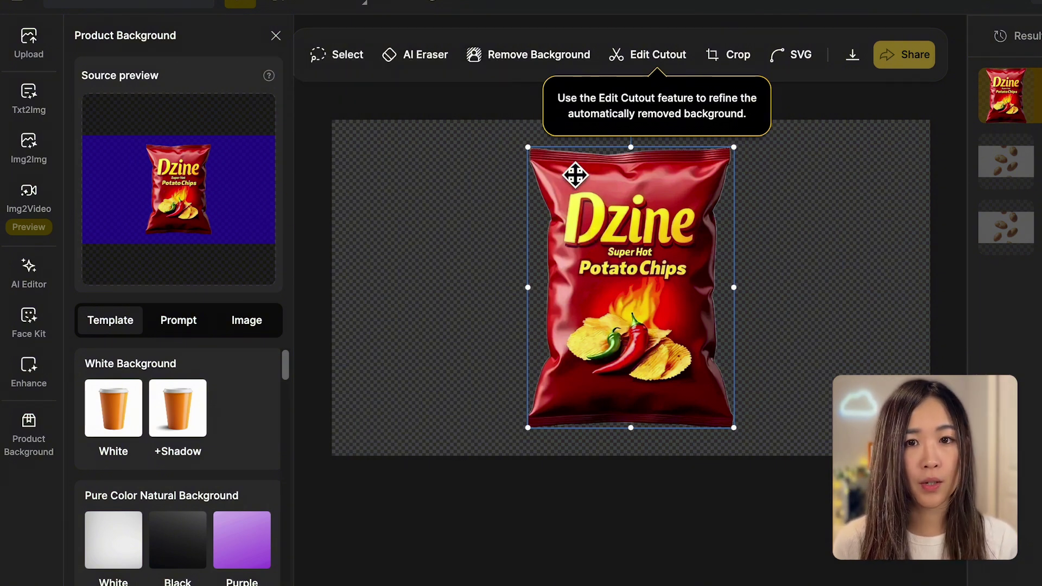
{"action": "left_click_drag", "start_coordinate": [530, 148], "coordinate": [560, 174]}
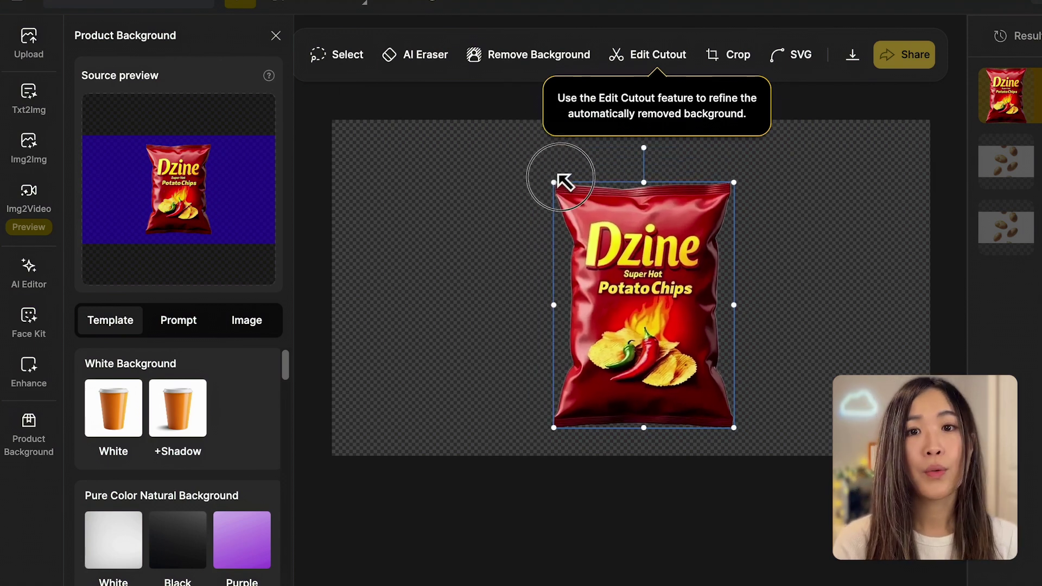
{"action": "left_click_drag", "start_coordinate": [669, 288], "coordinate": [661, 273]}
{"action": "mouse_move", "coordinate": [725, 169]}
{"action": "left_mouse_down"}
{"action": "mouse_move", "coordinate": [717, 174]}
{"action": "mouse_move", "coordinate": [723, 167]}
{"action": "left_mouse_up"}
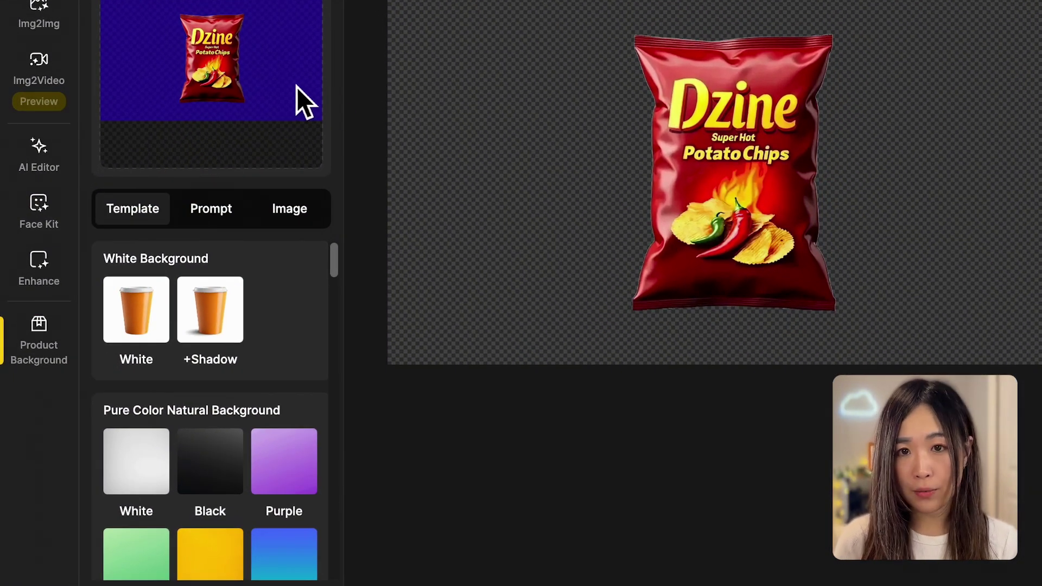
Use the fiery chips image as inspiration, prompt fire behind the bag with flying chips, and generate
{"action": "left_click", "coordinate": [235, 234]}
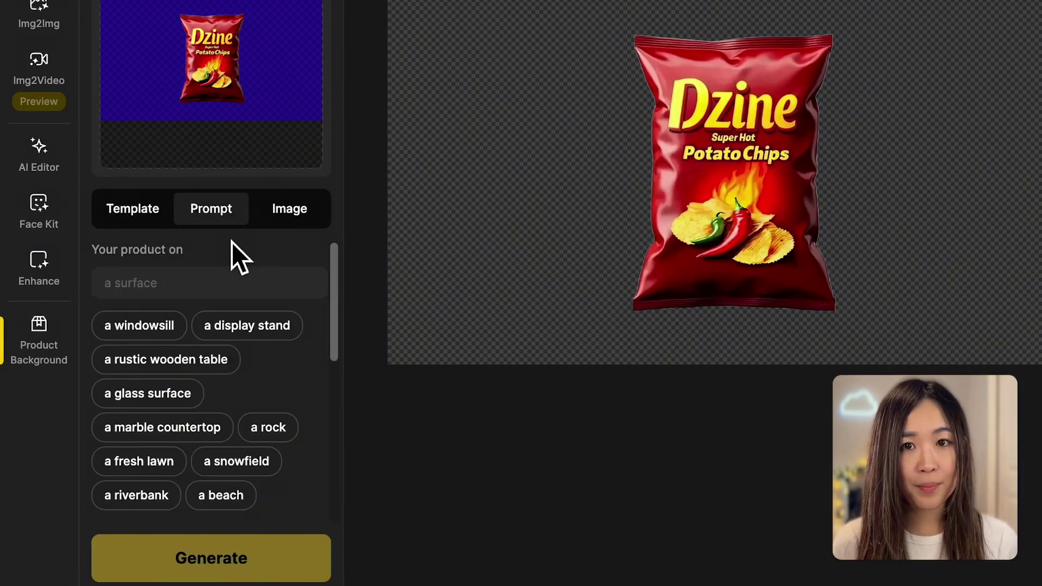
{"action": "left_click", "coordinate": [308, 216]}
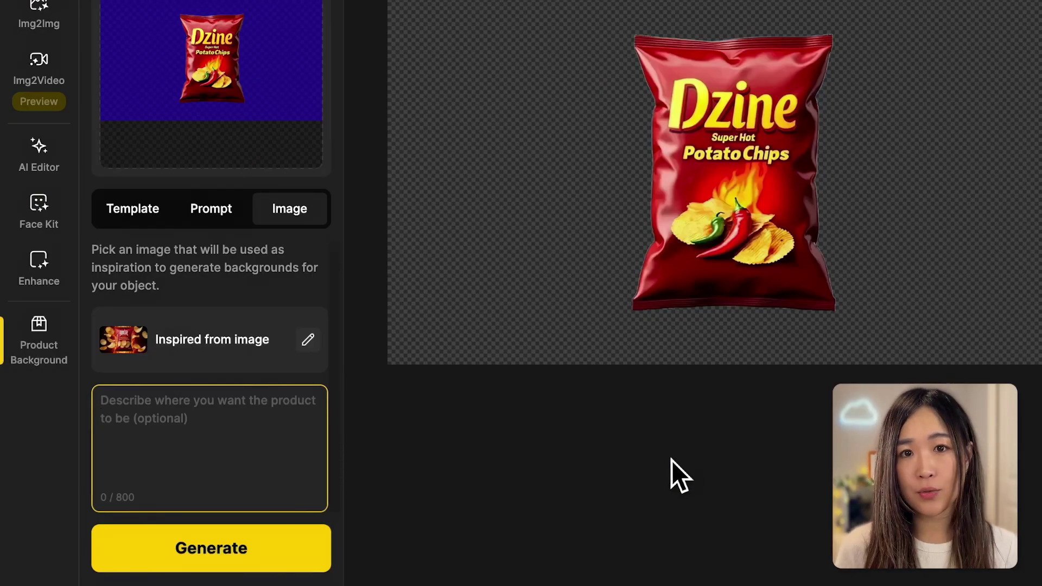
{"action": "type", "text": "fire erupts from behind the bag, while a lot of potato chips flying around"}
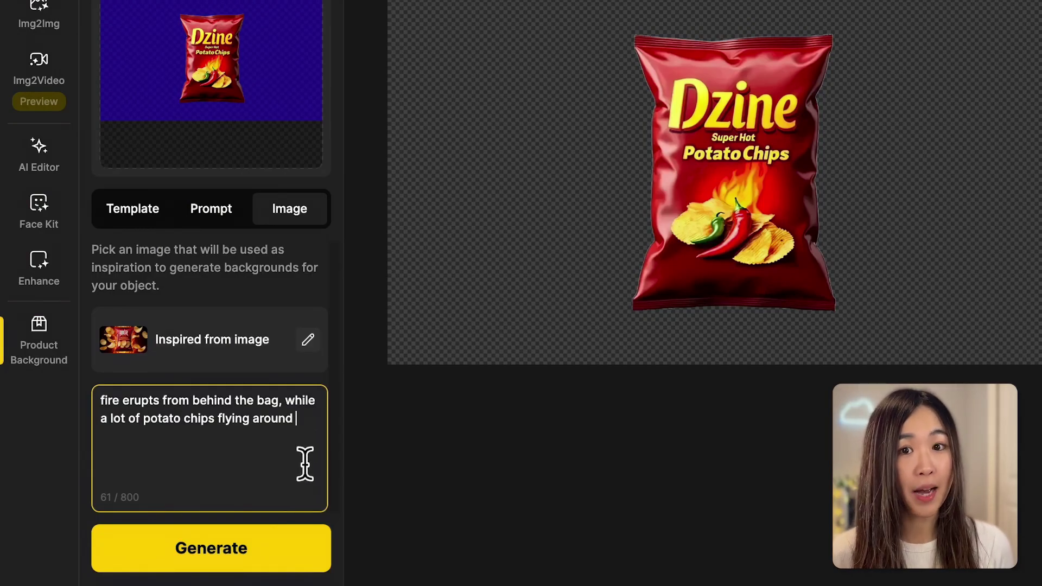
{"action": "left_click", "coordinate": [266, 562]}
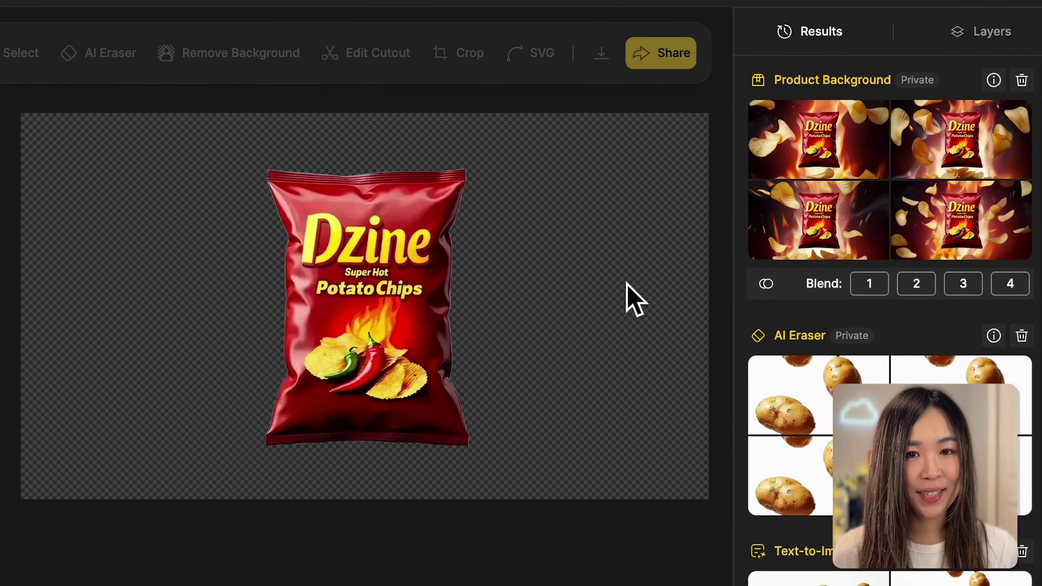
Blend the fourth background result with the bag at 80% and place it on the canvas
{"action": "mouse_move", "coordinate": [1039, 52]}
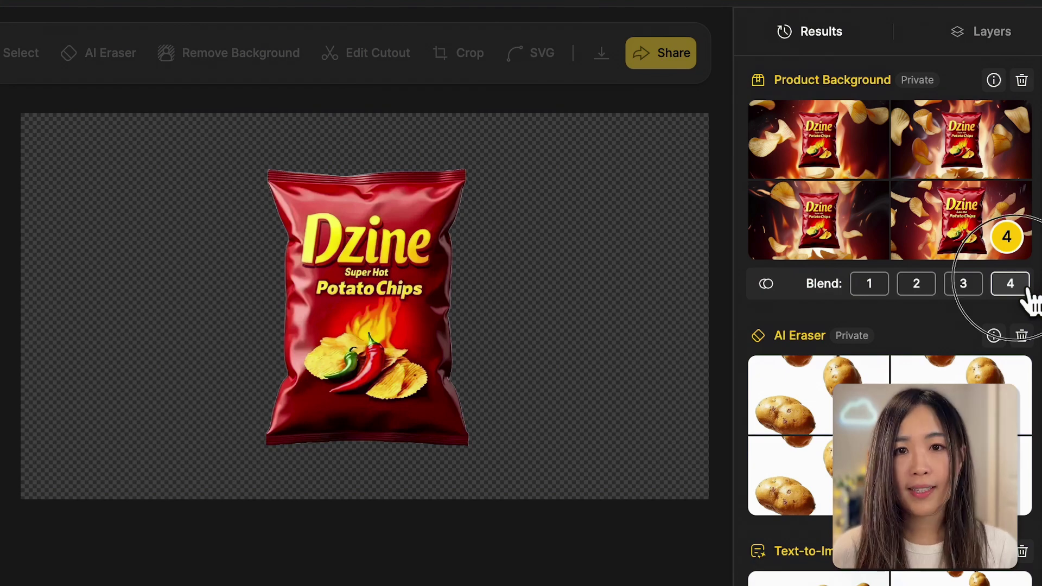
{"action": "left_click", "coordinate": [1016, 281]}
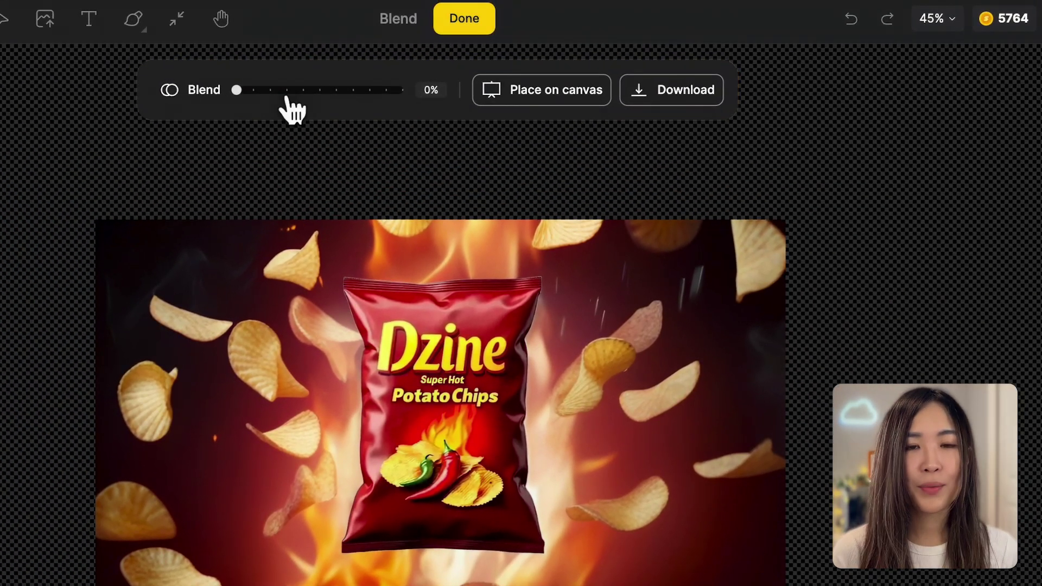
{"action": "left_click", "coordinate": [282, 97]}
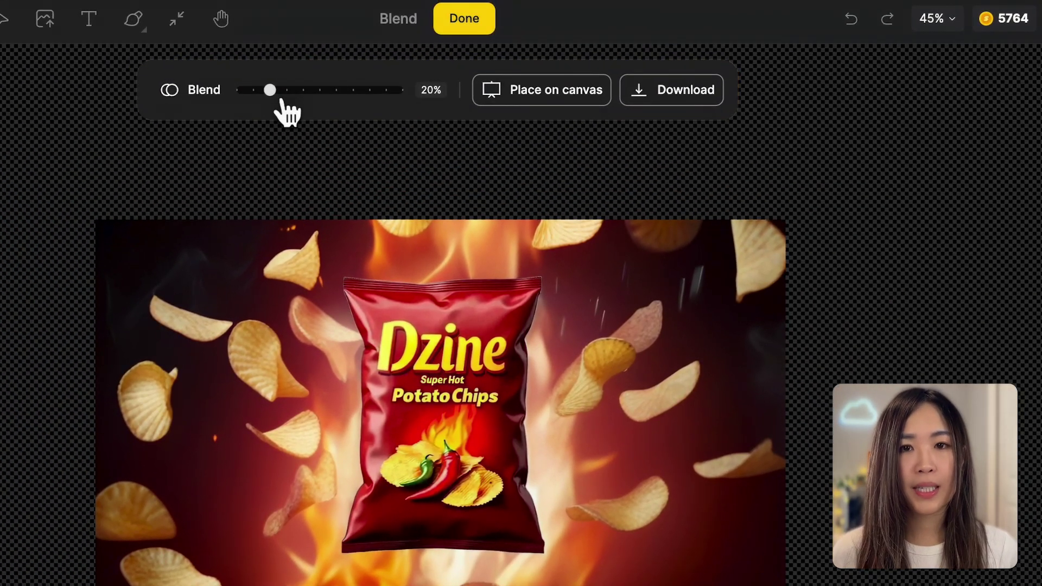
{"action": "left_click", "coordinate": [330, 101]}
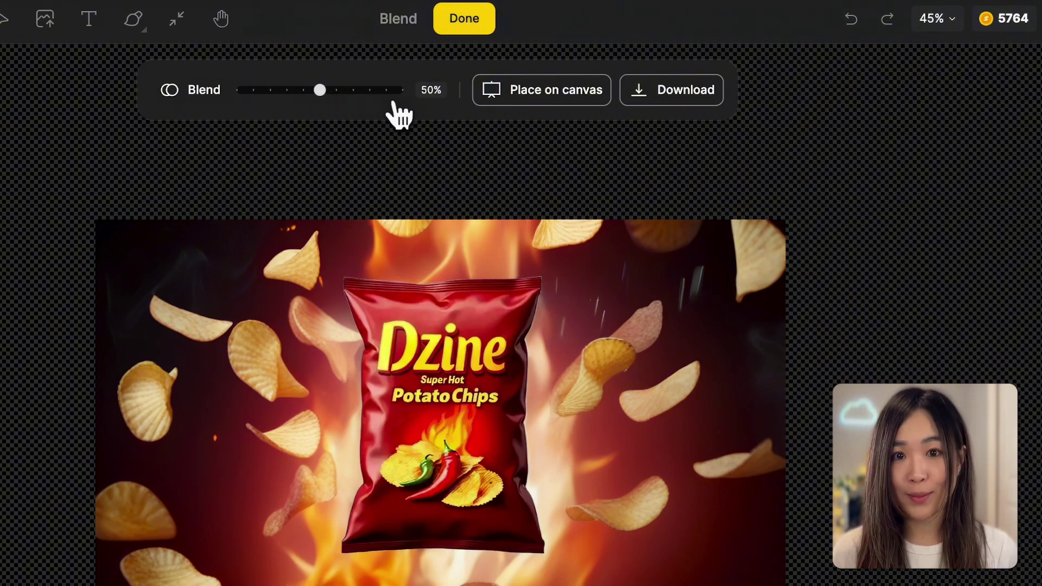
{"action": "left_click_drag", "start_coordinate": [389, 99], "coordinate": [273, 99]}
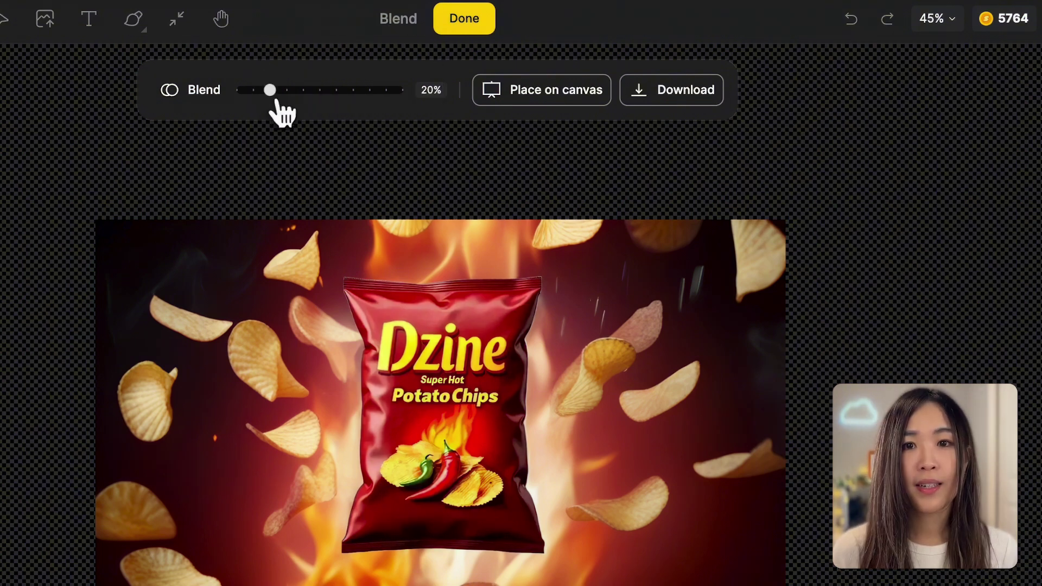
{"action": "left_click", "coordinate": [391, 101]}
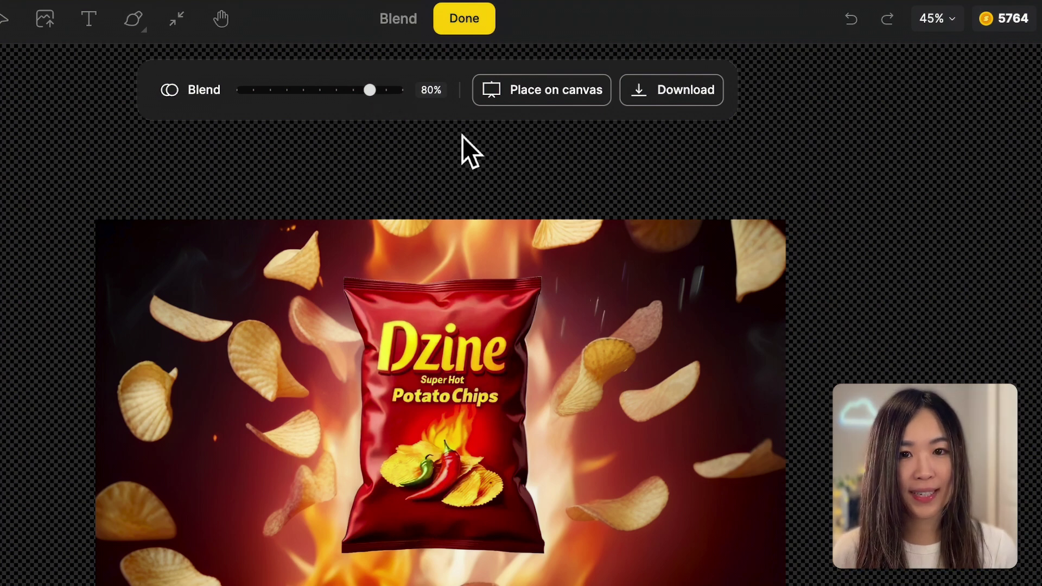
{"action": "left_click", "coordinate": [567, 103]}
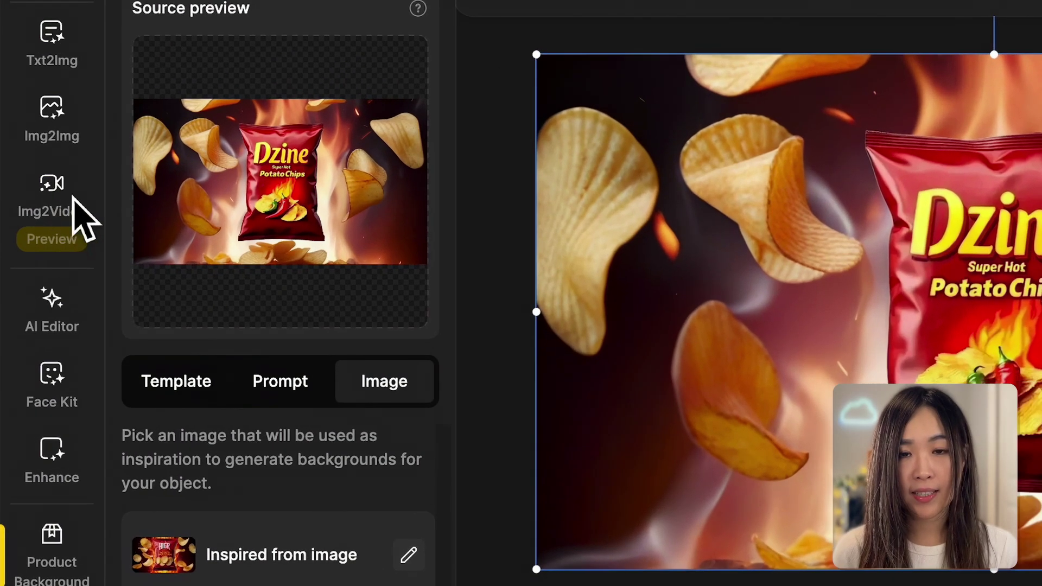
Start Image-to-Video from the fiery chip-bag shot with End frame switched on
{"action": "left_click", "coordinate": [66, 205]}
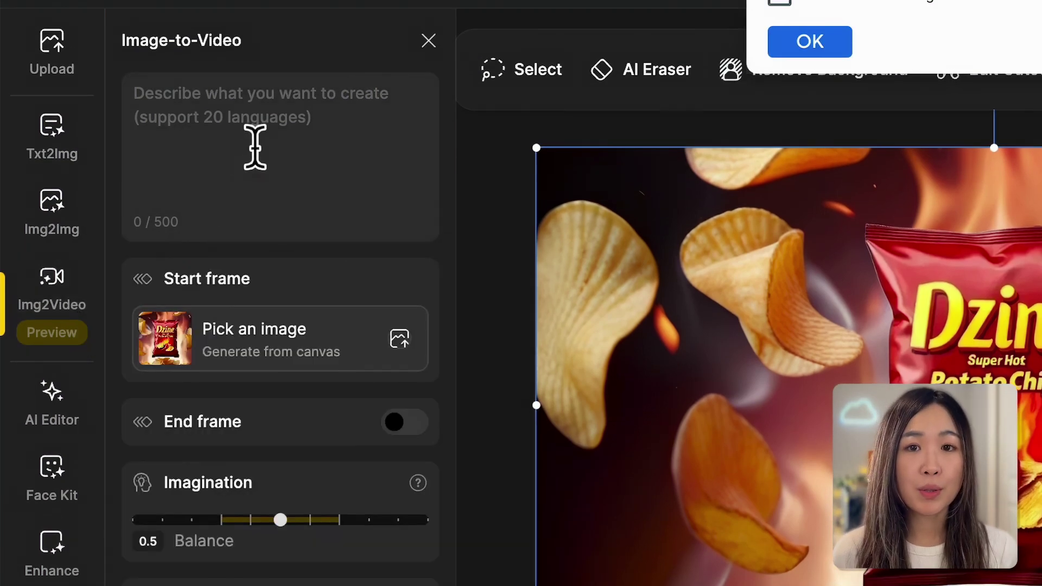
{"action": "key", "text": "Return"}
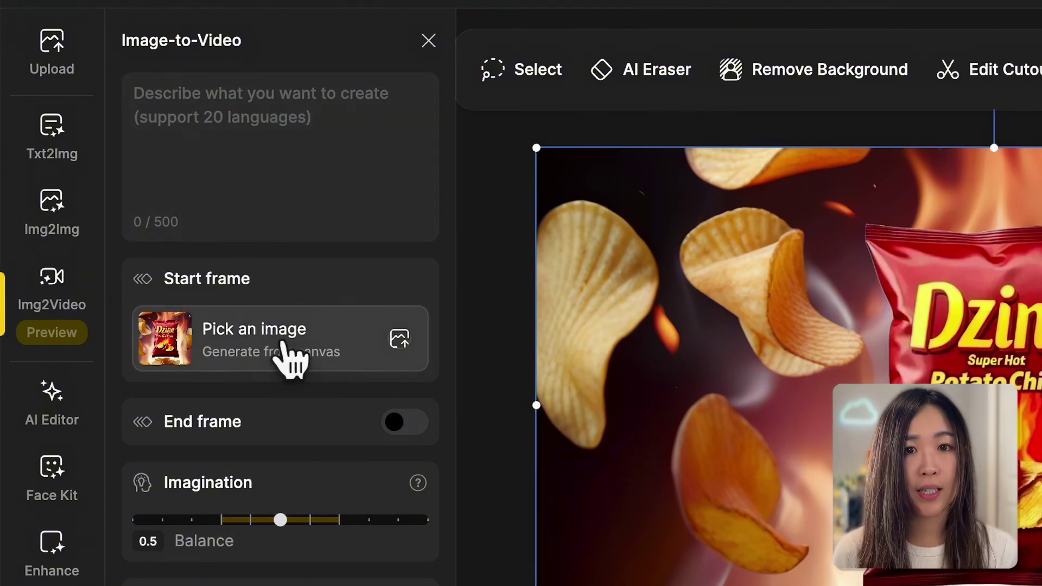
{"action": "left_click", "coordinate": [405, 422]}
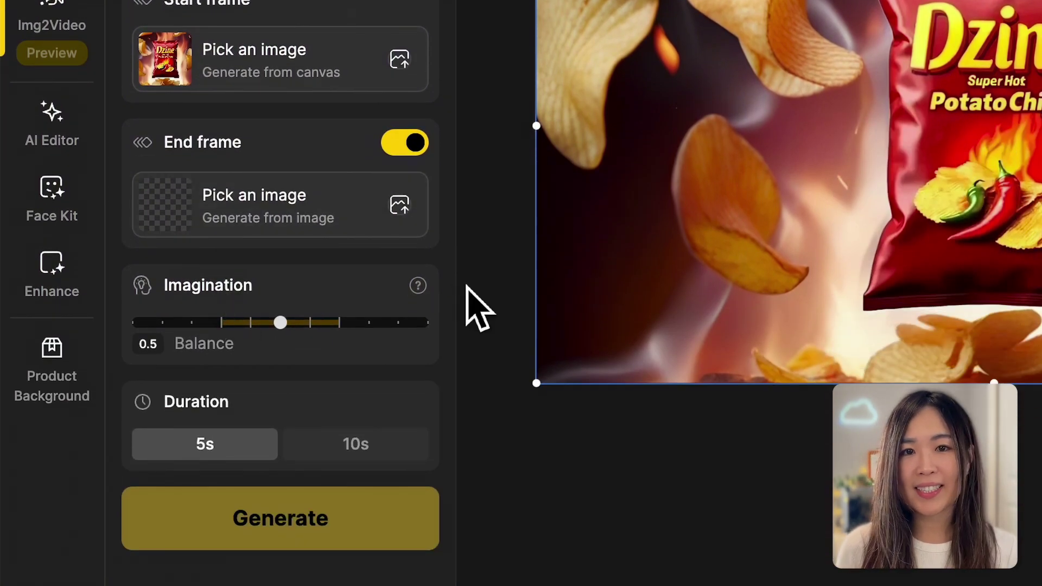
Try Imagination values from 0 to 0.9, then leave it at the balanced 0.5
{"action": "mouse_move", "coordinate": [419, 567]}
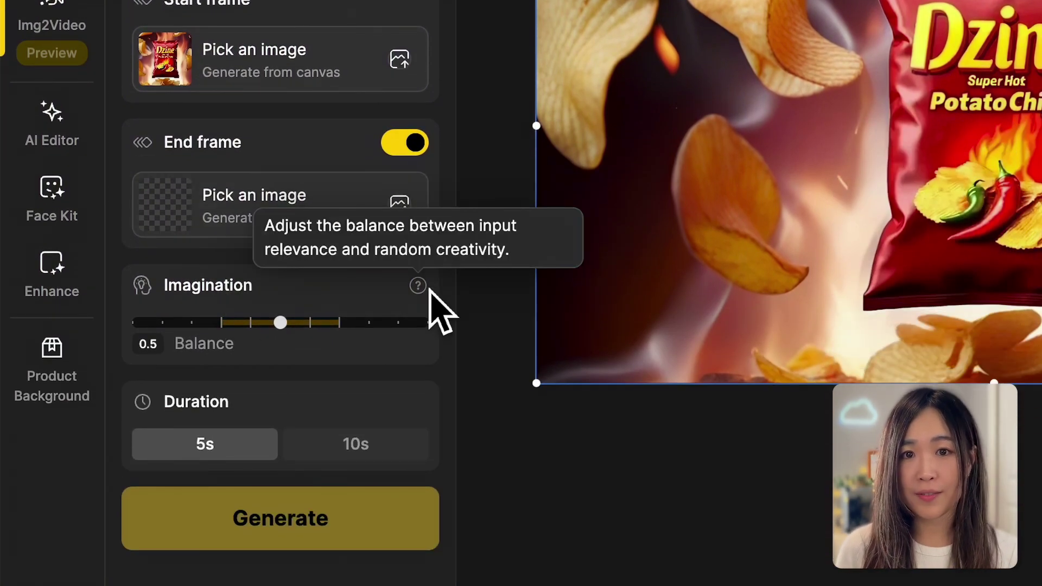
{"action": "left_click", "coordinate": [371, 322]}
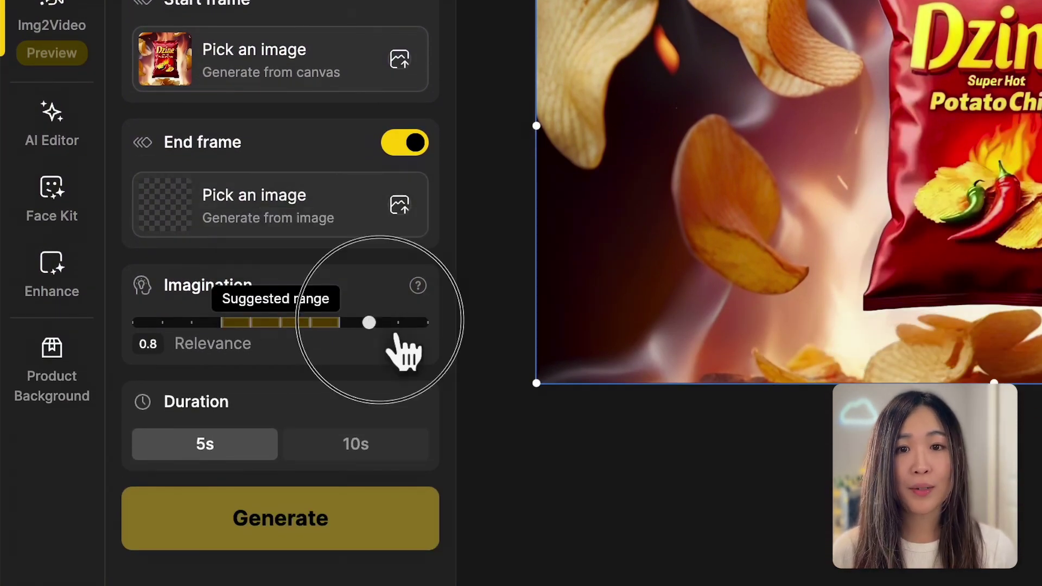
{"action": "left_click", "coordinate": [408, 336]}
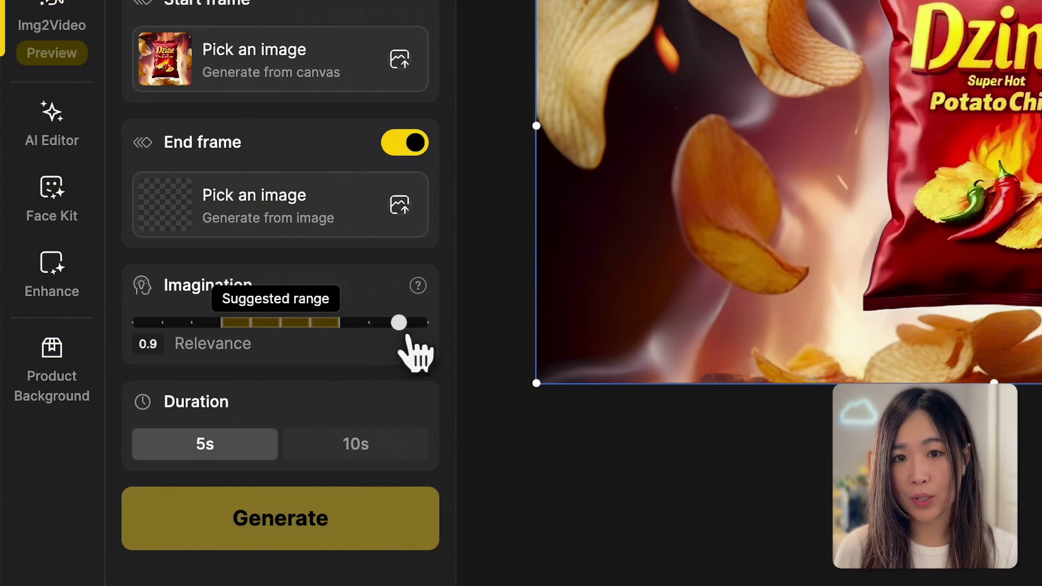
{"action": "left_click", "coordinate": [166, 323]}
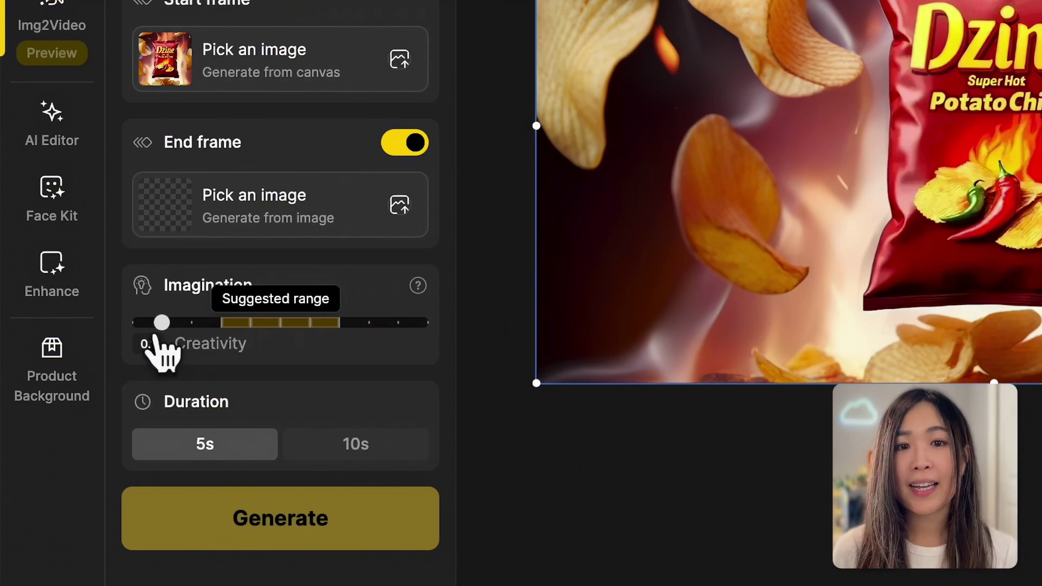
{"action": "left_click", "coordinate": [137, 323]}
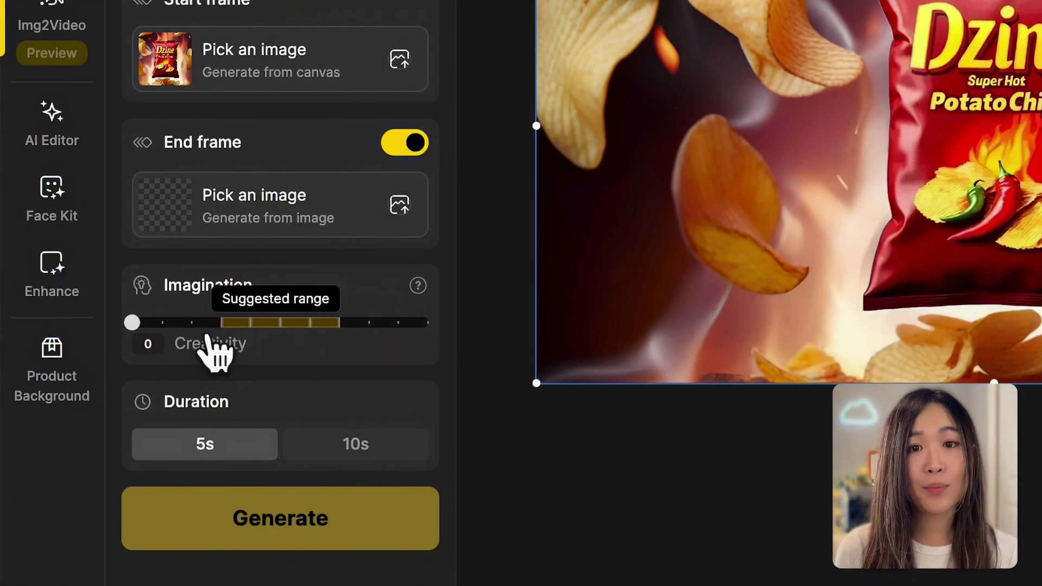
{"action": "left_click", "coordinate": [280, 323]}
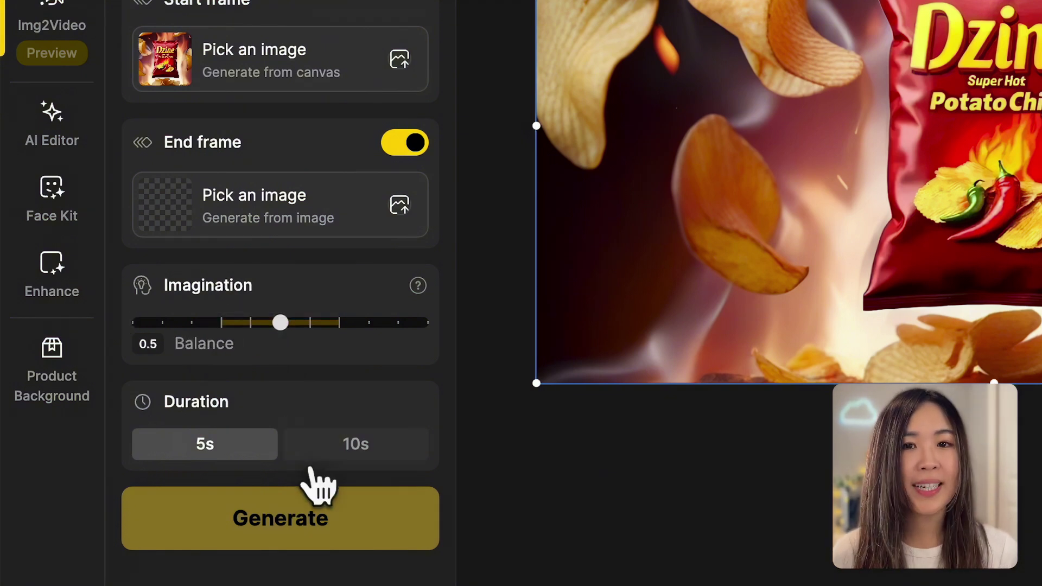
Try a 10-second duration, review the start frame picker, turn End frame off, and focus the prompt
{"action": "left_click", "coordinate": [402, 450]}
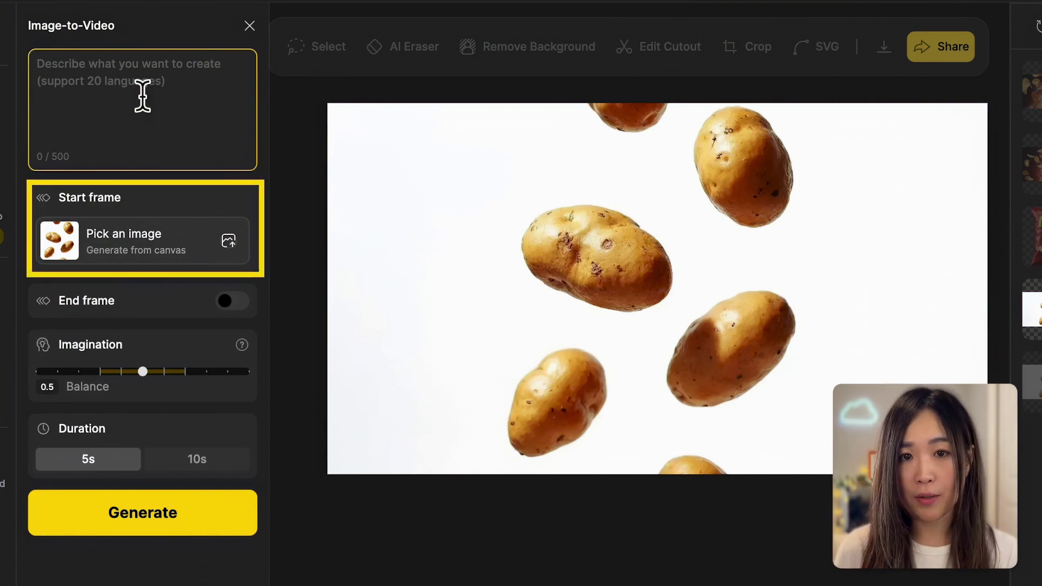
{"action": "left_click", "coordinate": [233, 301]}
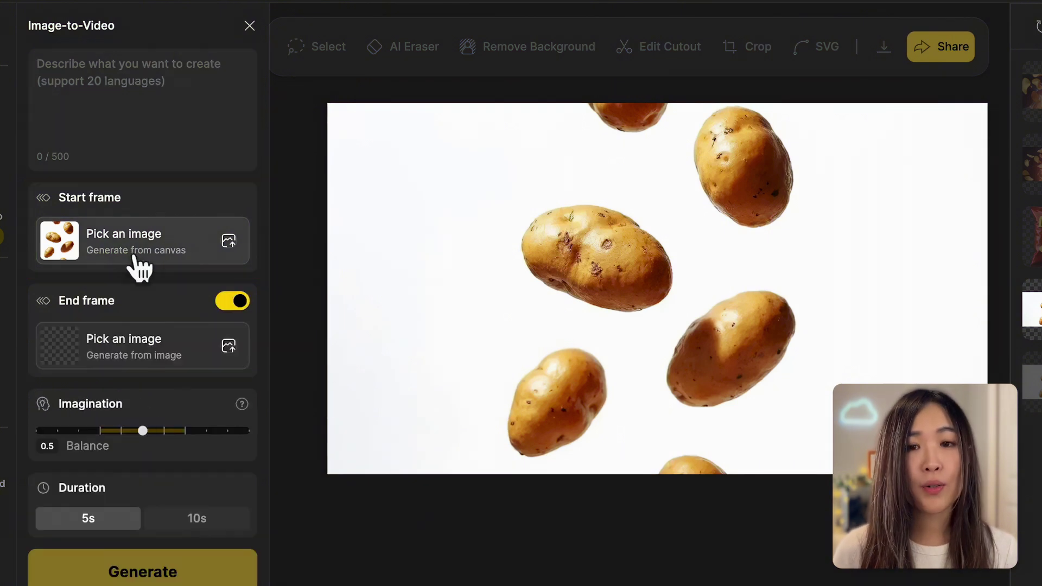
{"action": "left_click", "coordinate": [175, 248]}
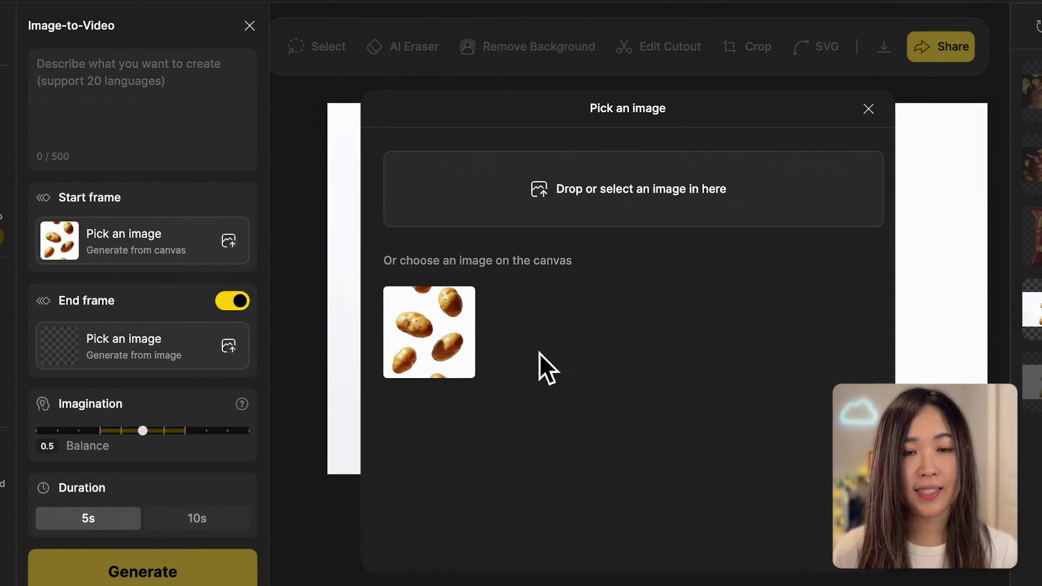
{"action": "left_click", "coordinate": [869, 111]}
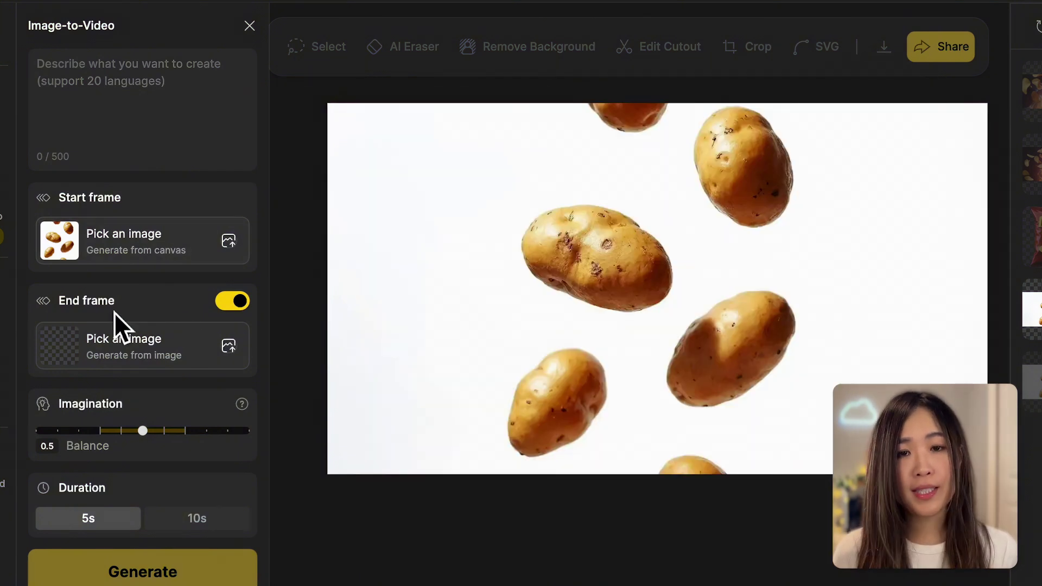
{"action": "left_click", "coordinate": [233, 302]}
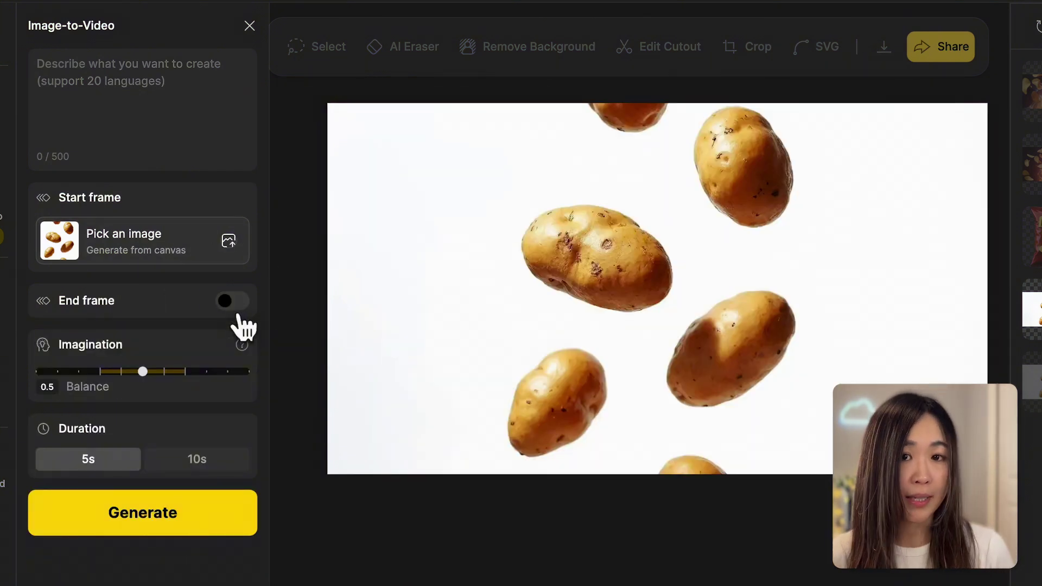
{"action": "left_click", "coordinate": [142, 97]}
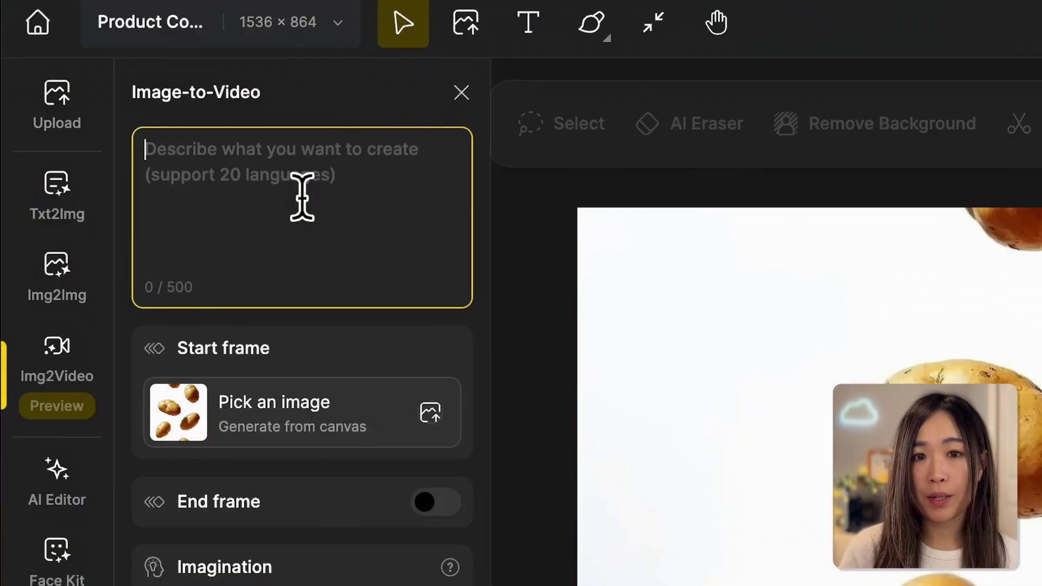
Generate an Image-to-Video clip of russet potatoes falling, tumbling and rotating from the sky in slow motion
{"action": "type", "text": "a lot of "}
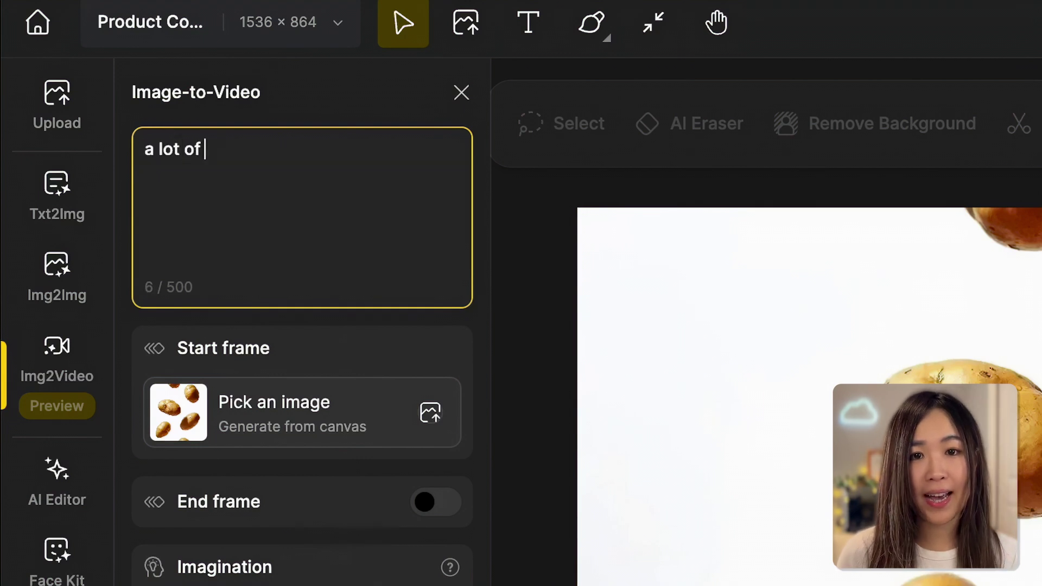
{"action": "type", "text": "russet potatoes are falling from the sky and tumbli"}
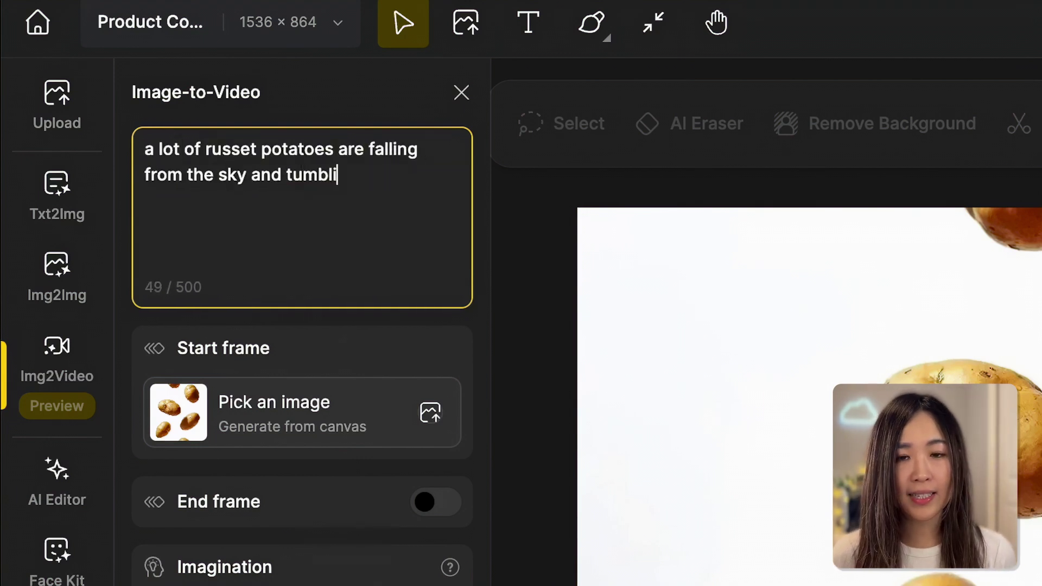
{"action": "type", "text": "ng and rotating in slow motion"}
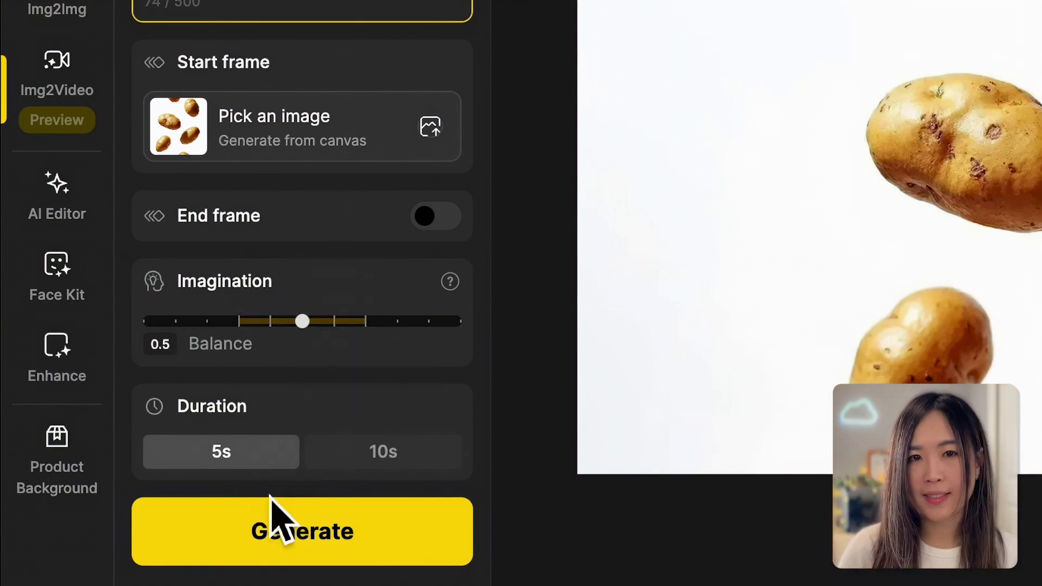
{"action": "left_click", "coordinate": [348, 550]}
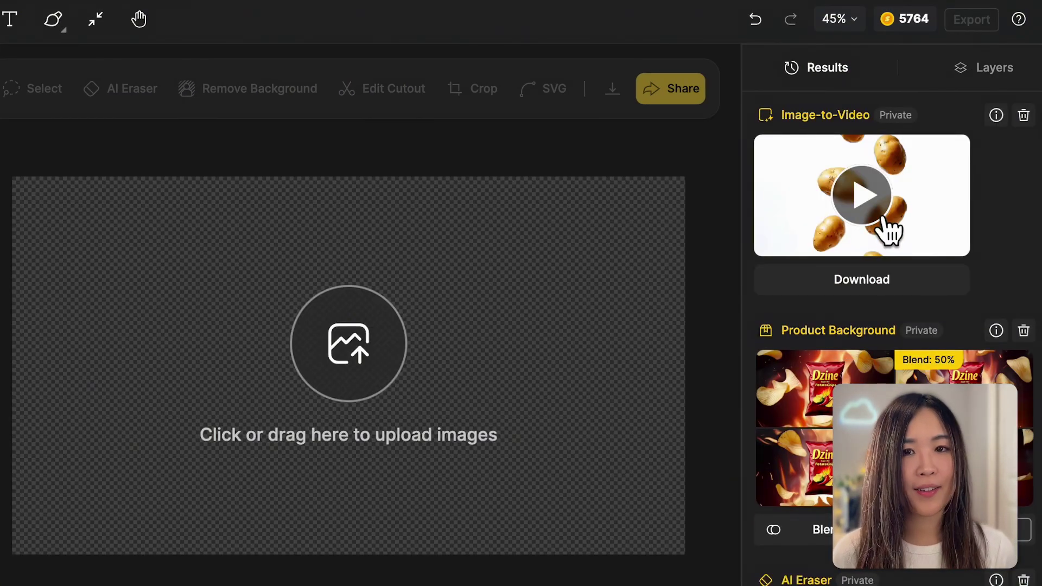
Preview the finished falling-potatoes video and download it
{"action": "left_click", "coordinate": [877, 219]}
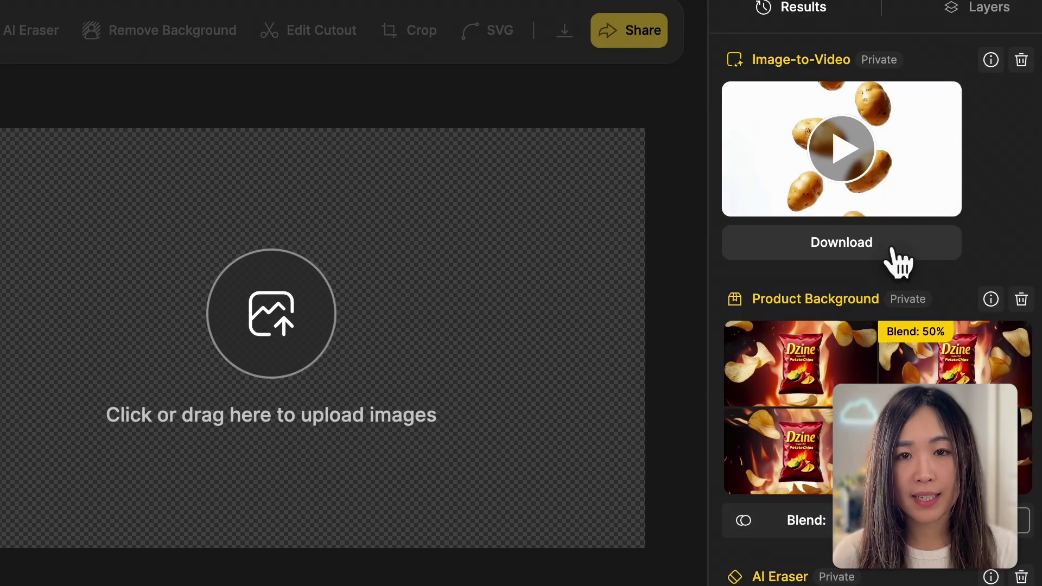
{"action": "left_click", "coordinate": [891, 247]}
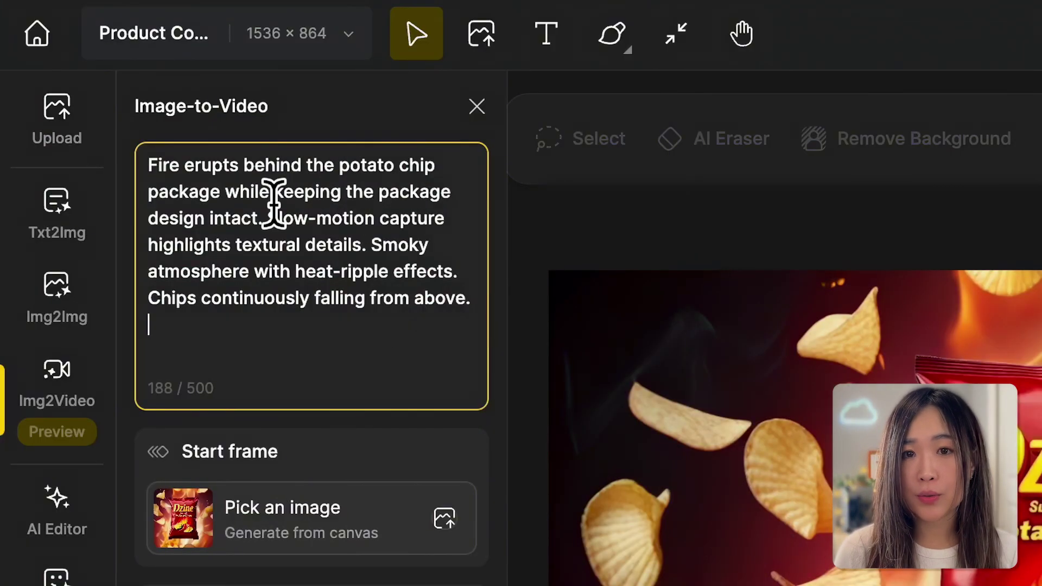
Set canvas chip-bag images as start and end frames and generate the 5 s fire video
{"action": "left_click_drag", "start_coordinate": [275, 194], "coordinate": [262, 227]}
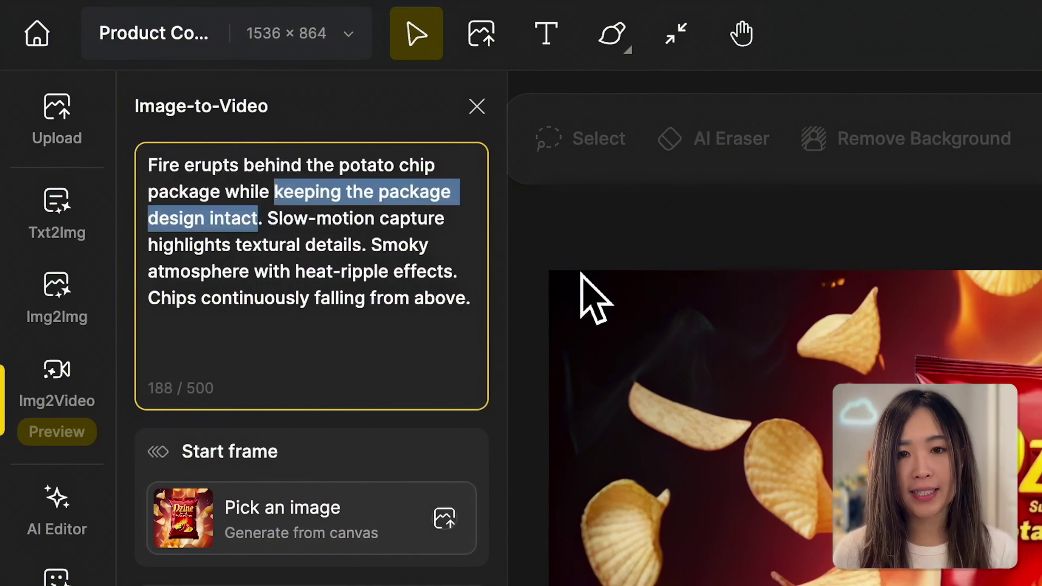
{"action": "left_click", "coordinate": [589, 298]}
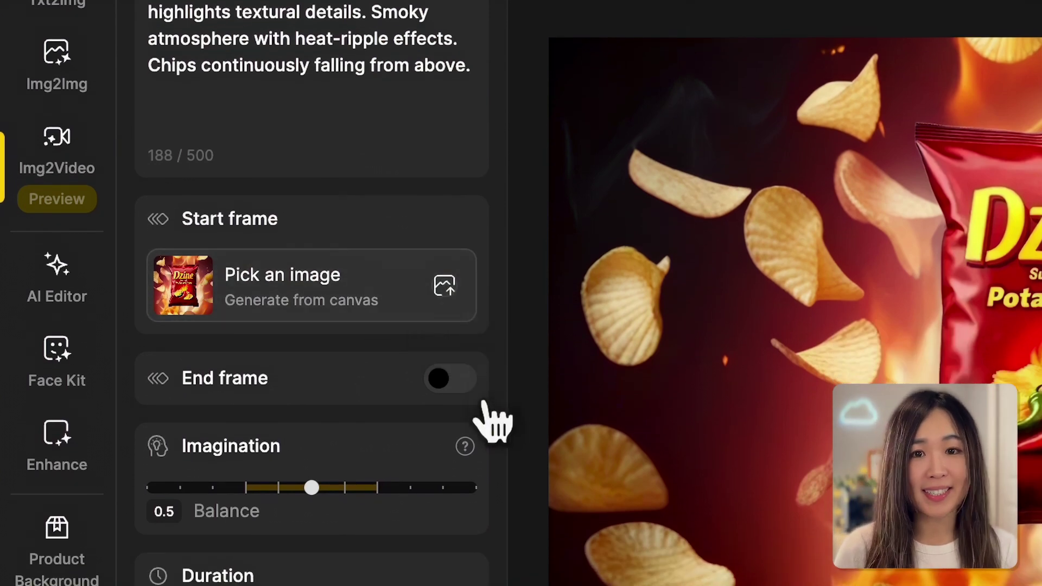
{"action": "left_click", "coordinate": [466, 382]}
{"action": "left_click", "coordinate": [443, 450]}
{"action": "left_click", "coordinate": [917, 353]}
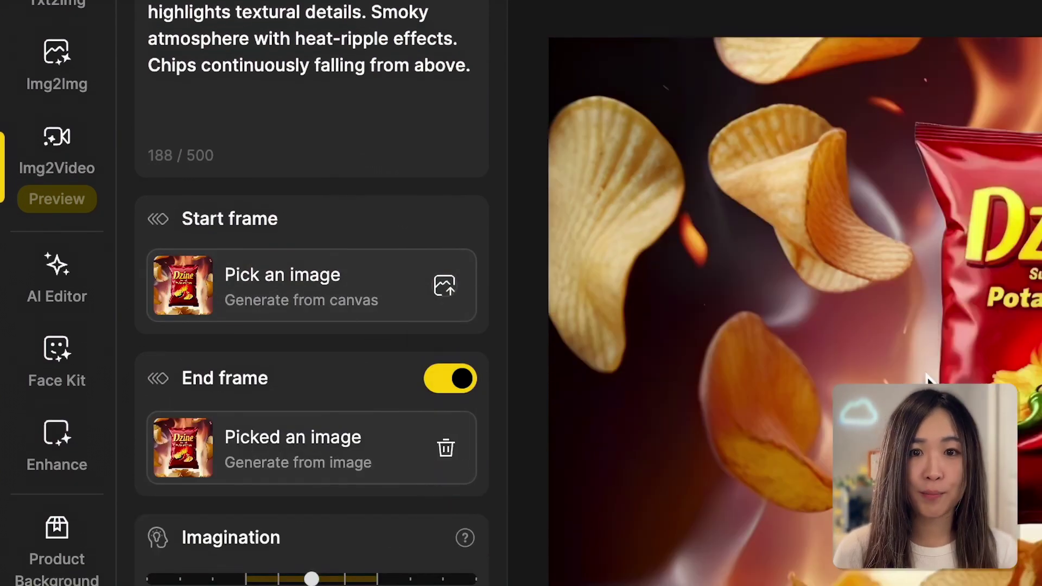
{"action": "left_click", "coordinate": [442, 287]}
{"action": "left_click", "coordinate": [779, 387]}
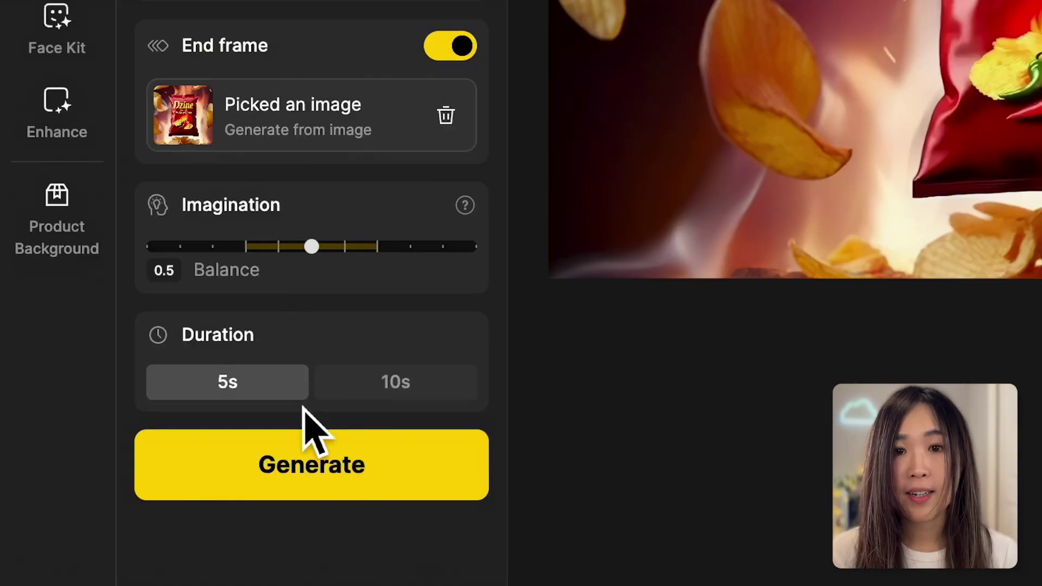
{"action": "left_click", "coordinate": [343, 484]}
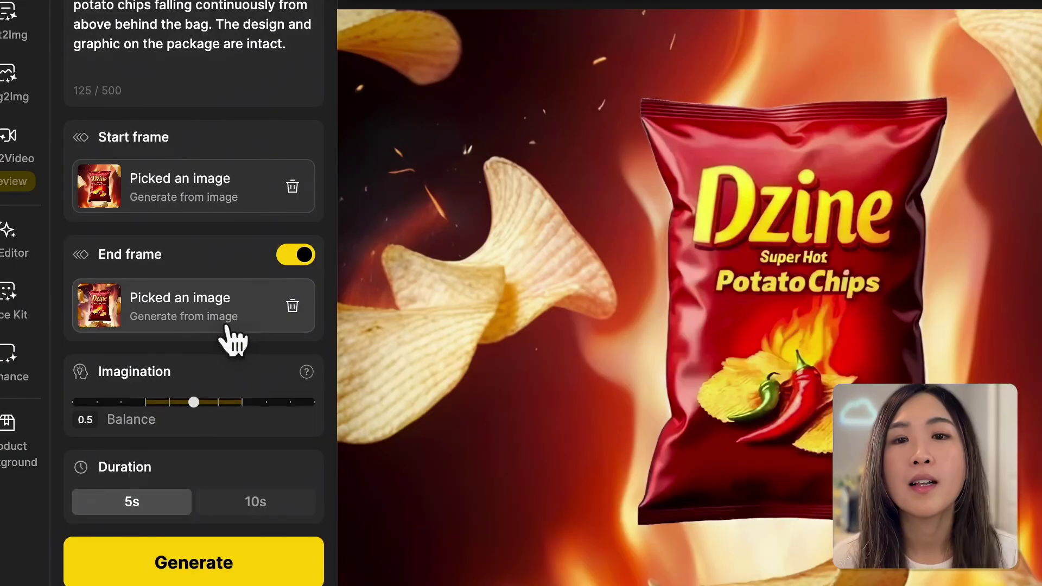
Open the image picker for the next clip's frame
{"action": "left_click", "coordinate": [225, 327]}
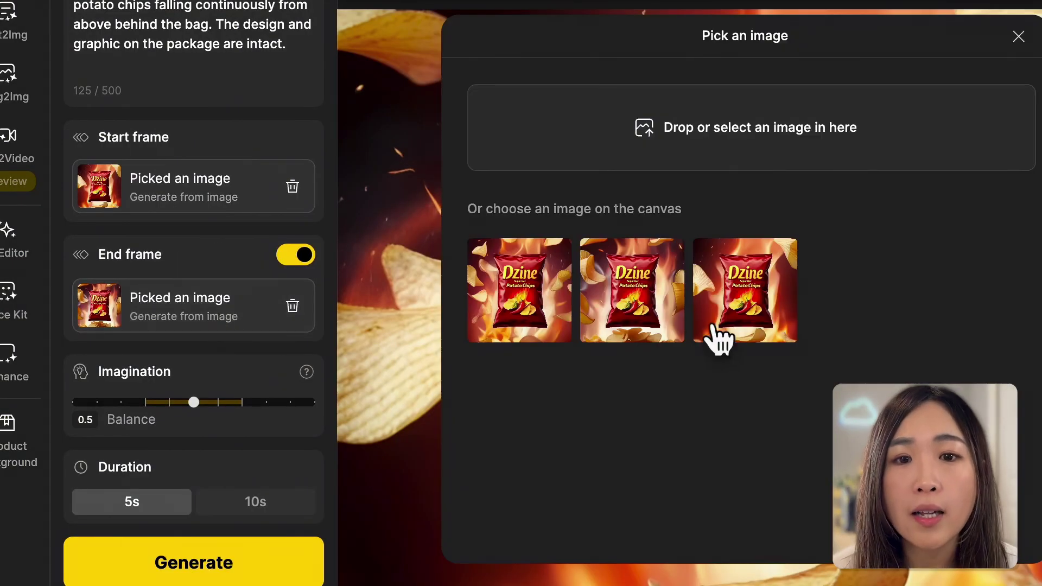
Choose one of the three fiery chip-bag canvas images as the frame
{"action": "left_click", "coordinate": [661, 294]}
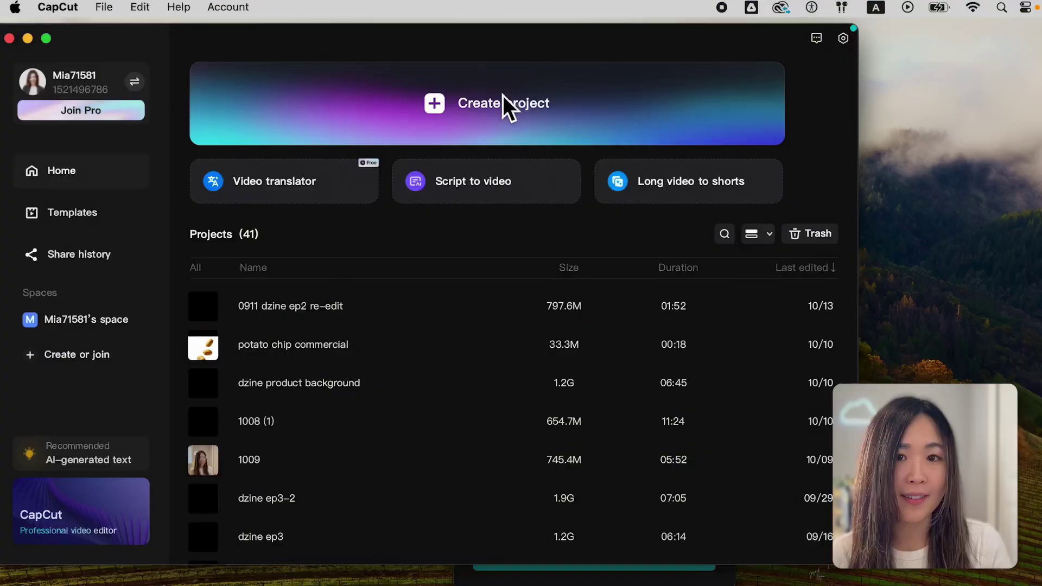
Start a new project, import the six Dzine clips and add them to the timeline
{"action": "left_click", "coordinate": [503, 96]}
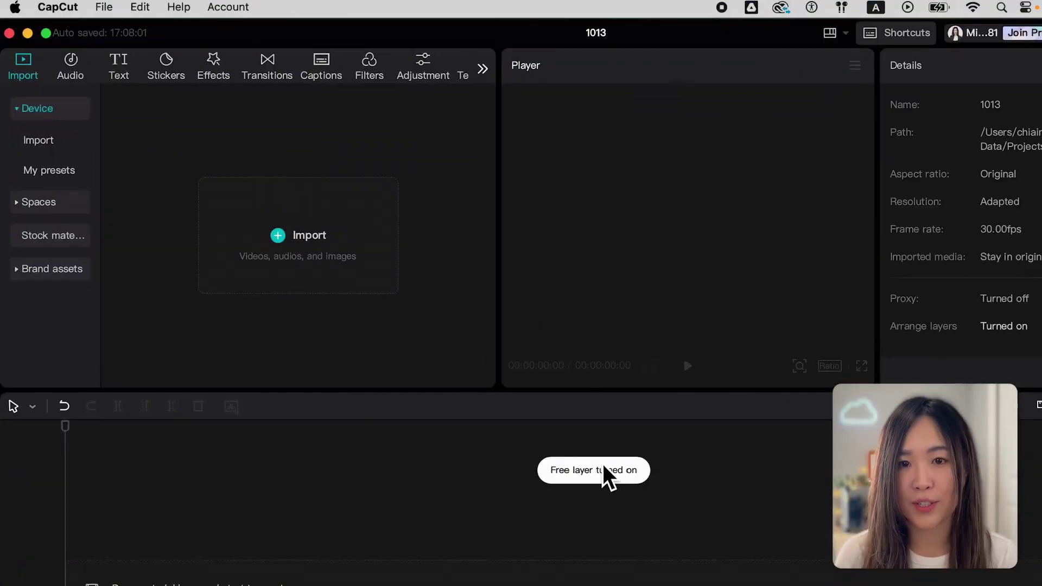
{"action": "left_click", "coordinate": [286, 255]}
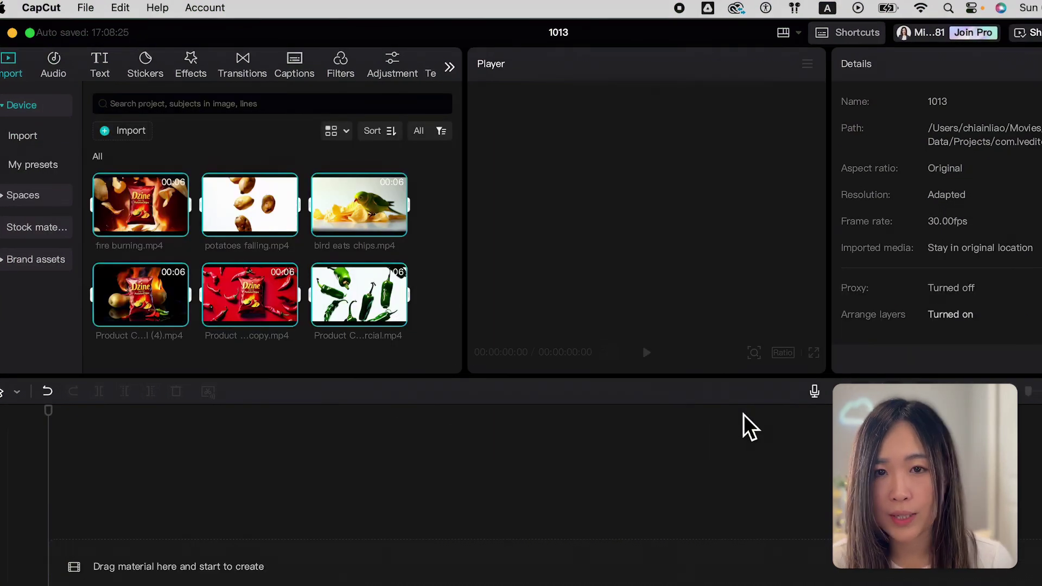
{"action": "left_click_drag", "start_coordinate": [407, 402], "coordinate": [152, 565]}
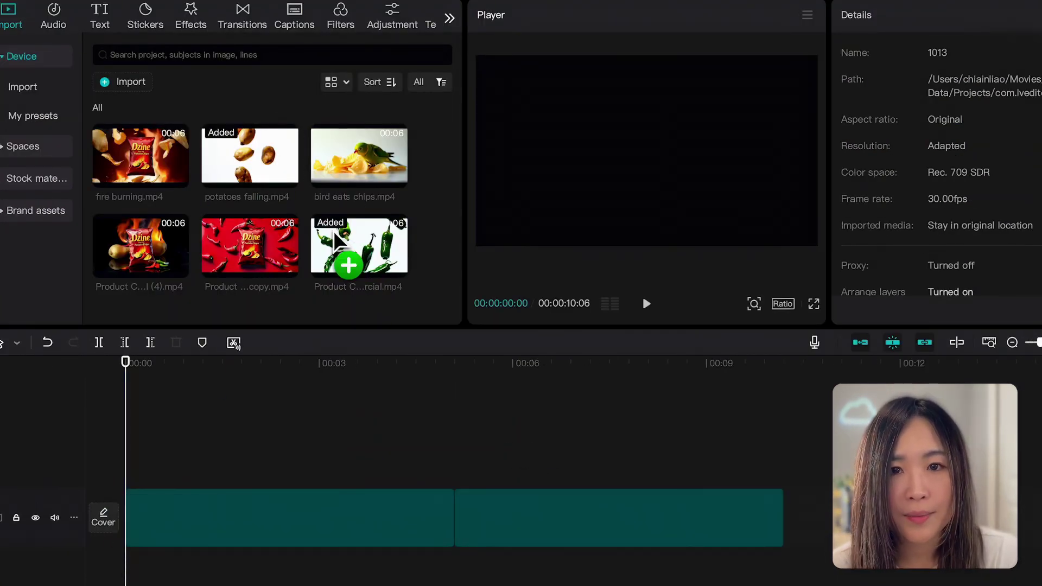
{"action": "left_click_drag", "start_coordinate": [333, 239], "coordinate": [759, 483]}
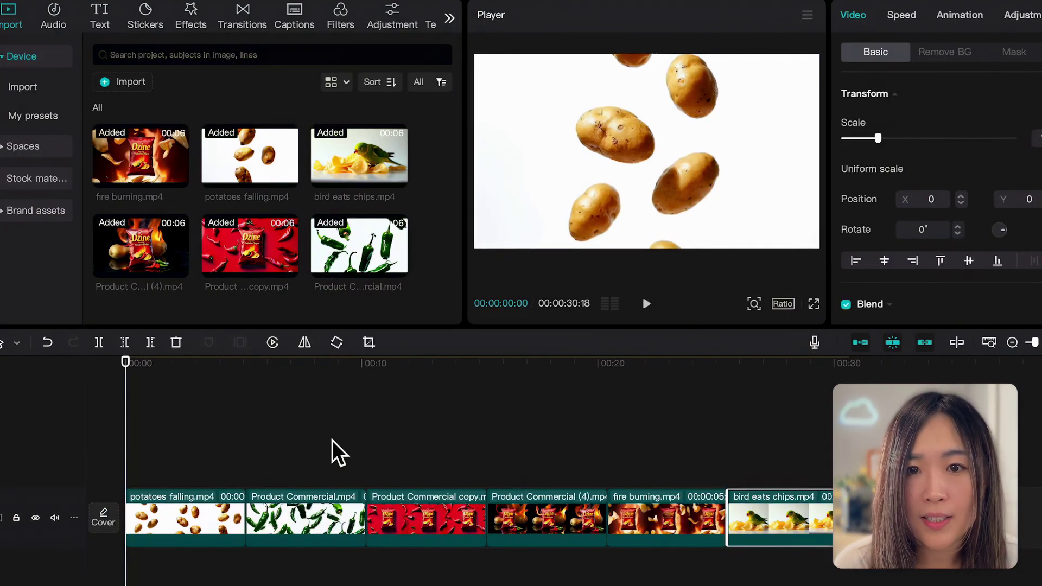
{"action": "left_click_drag", "start_coordinate": [135, 408], "coordinate": [317, 454]}
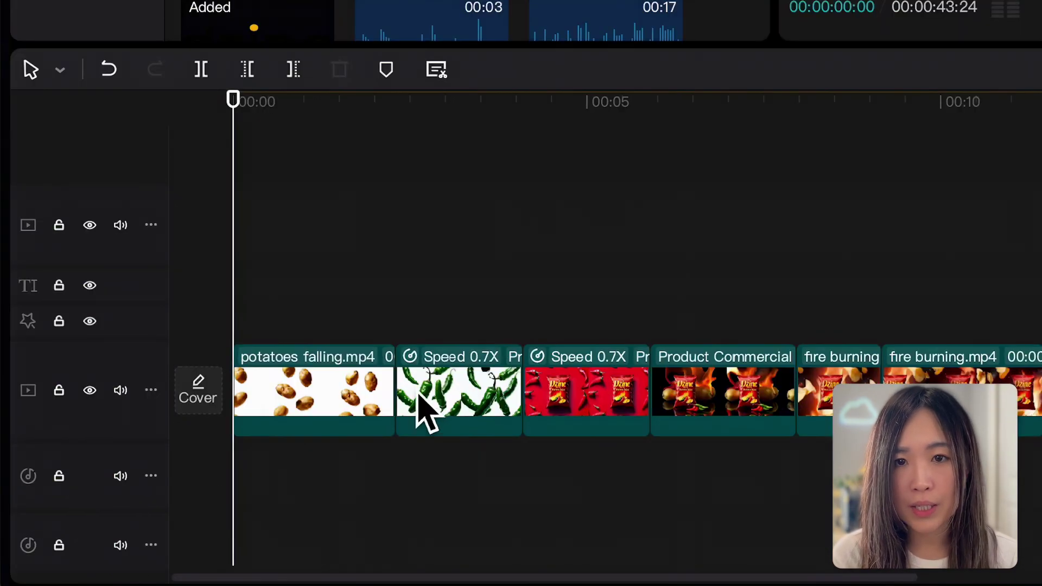
Reposition the falling-potatoes clip and undo the red chip bag clip's slowdown
{"action": "left_click_drag", "start_coordinate": [333, 396], "coordinate": [597, 432]}
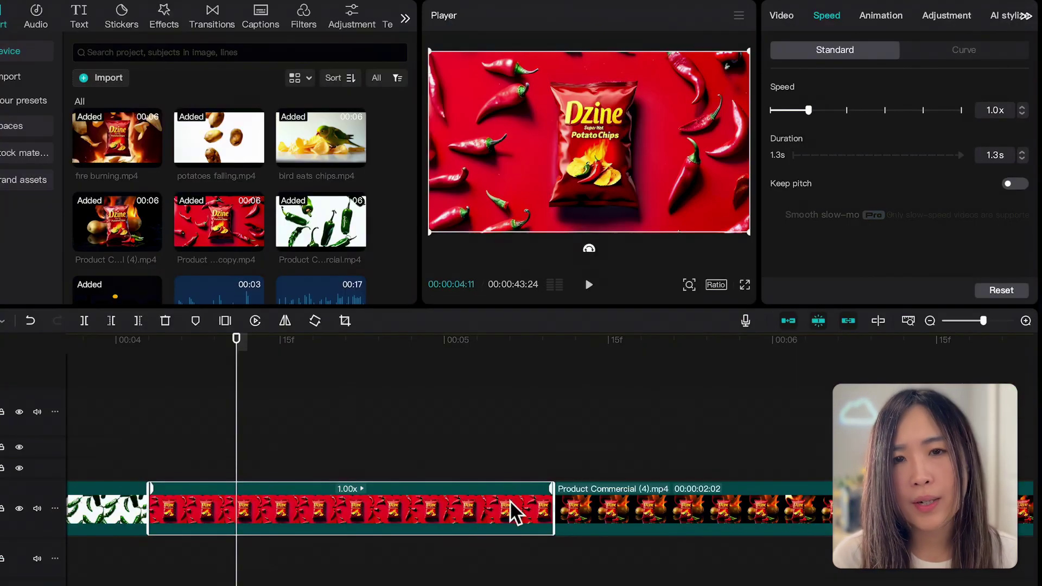
{"action": "left_click", "coordinate": [507, 414]}
{"action": "left_click", "coordinate": [473, 516]}
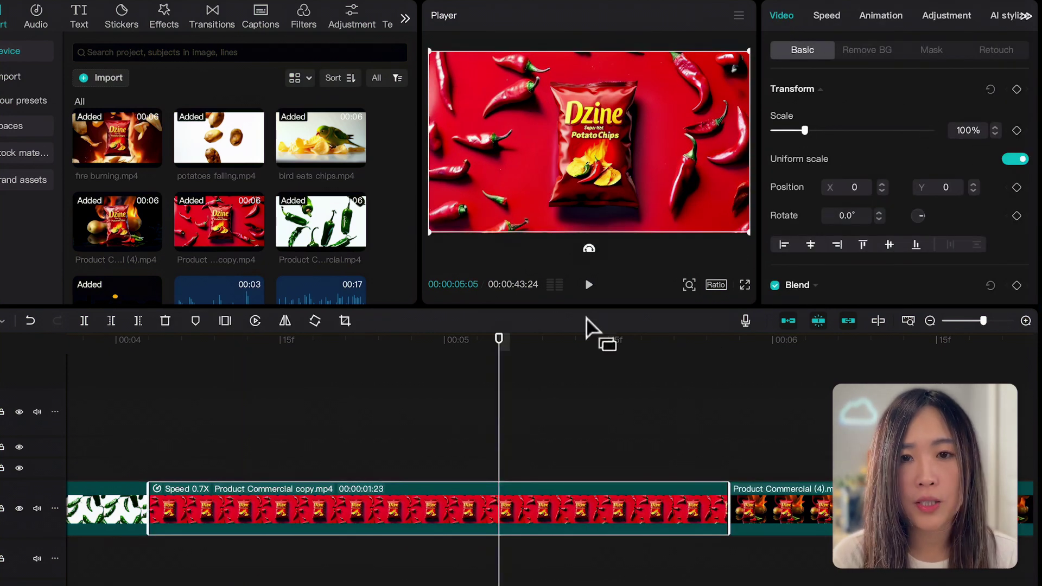
{"action": "key", "text": "ctrl+z"}
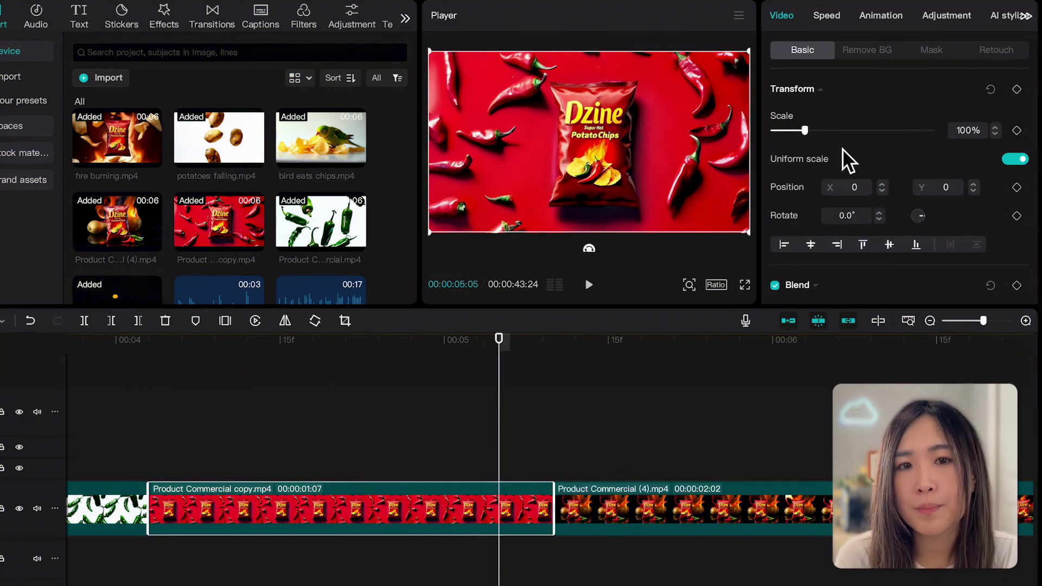
{"action": "left_click", "coordinate": [826, 16]}
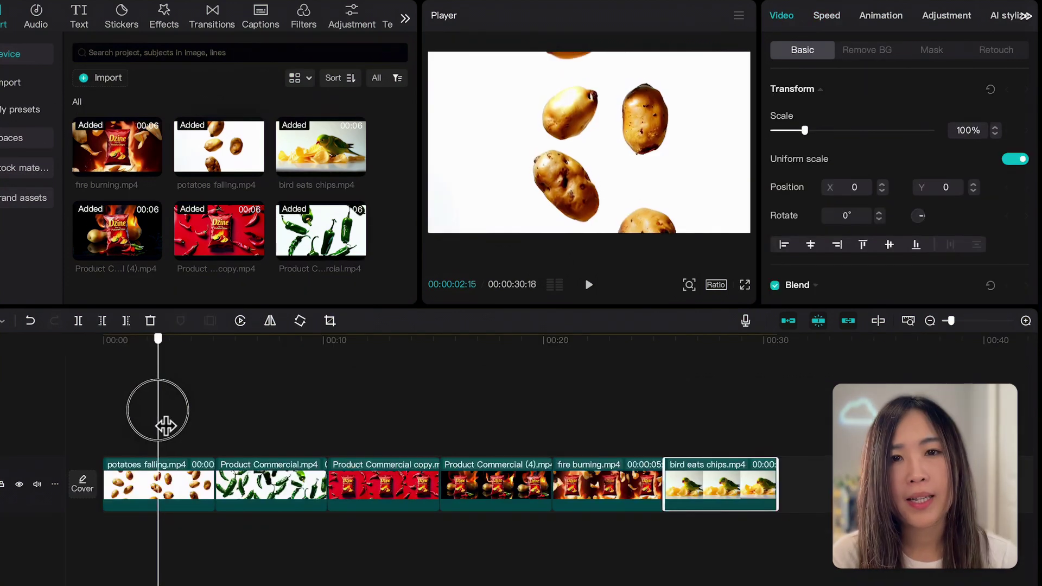
Move the green pepper clip to second place and trim the pepper and red bag clips shorter
{"action": "left_click_drag", "start_coordinate": [163, 423], "coordinate": [174, 496]}
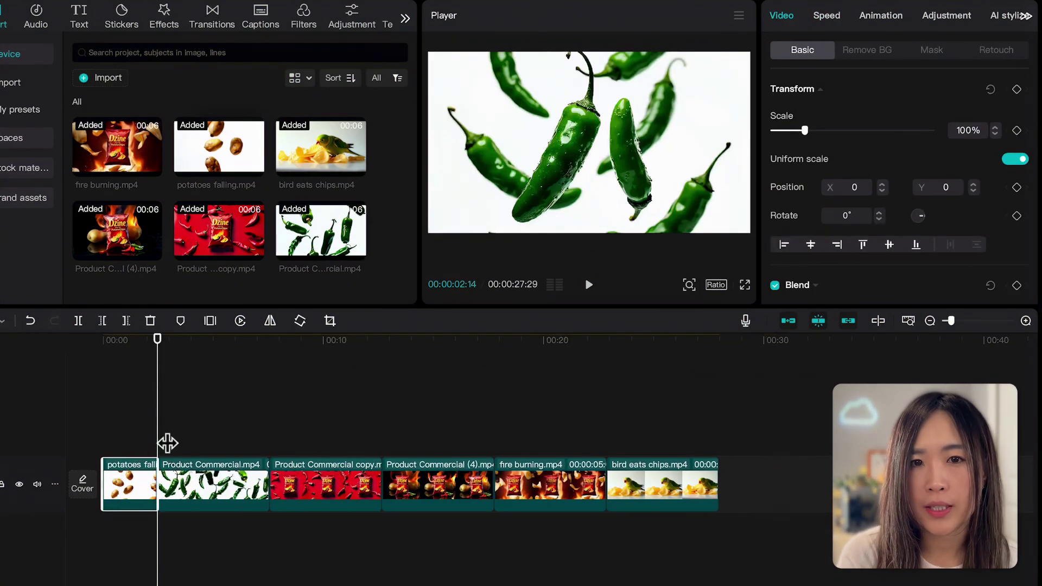
{"action": "left_click", "coordinate": [590, 285]}
{"action": "left_click", "coordinate": [589, 285]}
{"action": "left_click", "coordinate": [222, 418]}
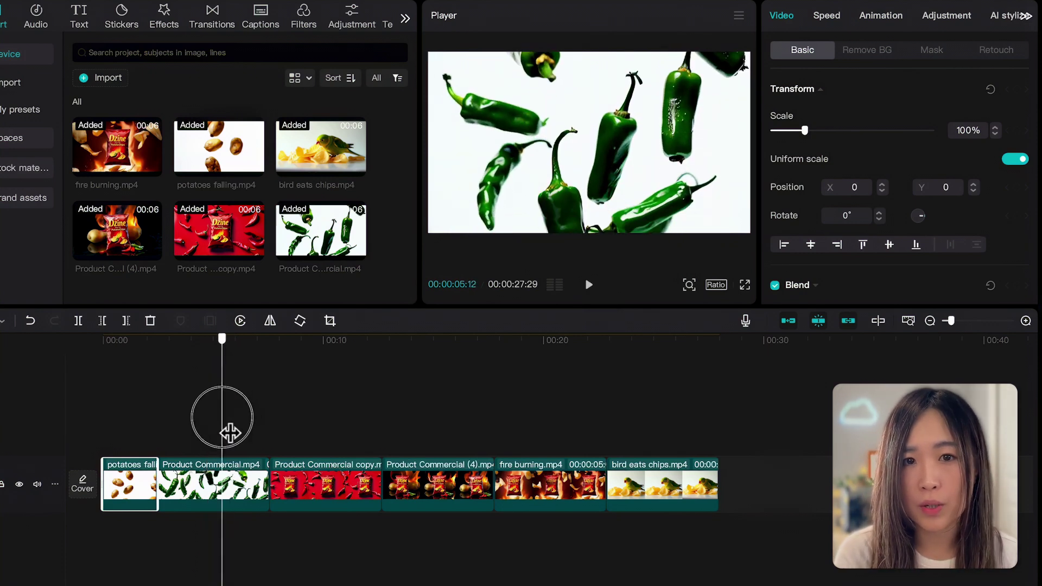
{"action": "left_click_drag", "start_coordinate": [266, 502], "coordinate": [209, 491]}
{"action": "left_click", "coordinate": [253, 486]}
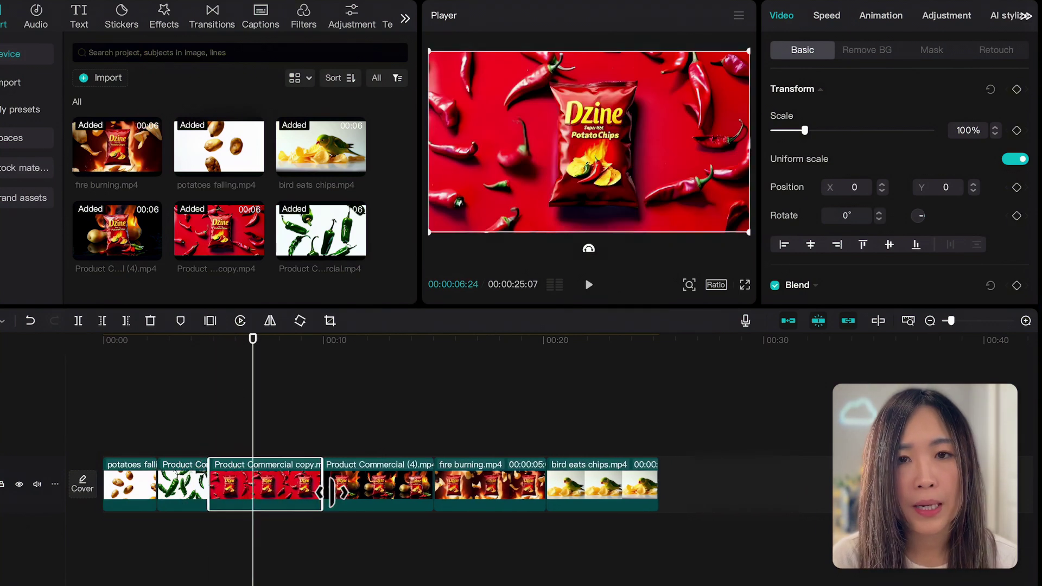
{"action": "left_click_drag", "start_coordinate": [331, 491], "coordinate": [253, 491]}
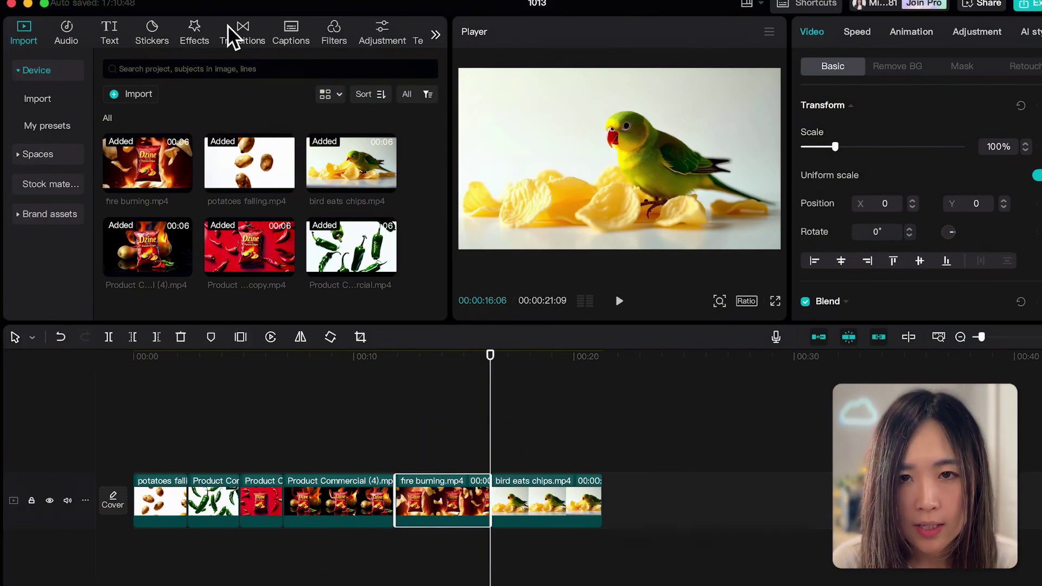
Insert a plain white clip before the bird clip and add black tagline text over it
{"action": "left_click", "coordinate": [48, 186]}
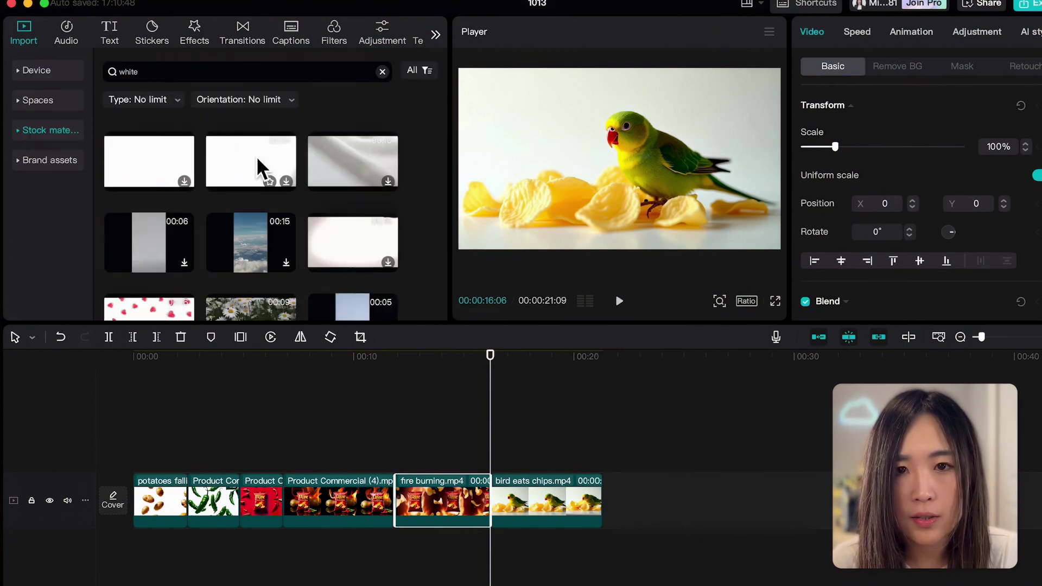
{"action": "mouse_move", "coordinate": [172, 163]}
{"action": "left_mouse_down"}
{"action": "mouse_move", "coordinate": [597, 475]}
{"action": "mouse_move", "coordinate": [556, 521]}
{"action": "mouse_move", "coordinate": [488, 527]}
{"action": "mouse_move", "coordinate": [534, 489]}
{"action": "mouse_move", "coordinate": [535, 513]}
{"action": "left_mouse_up"}
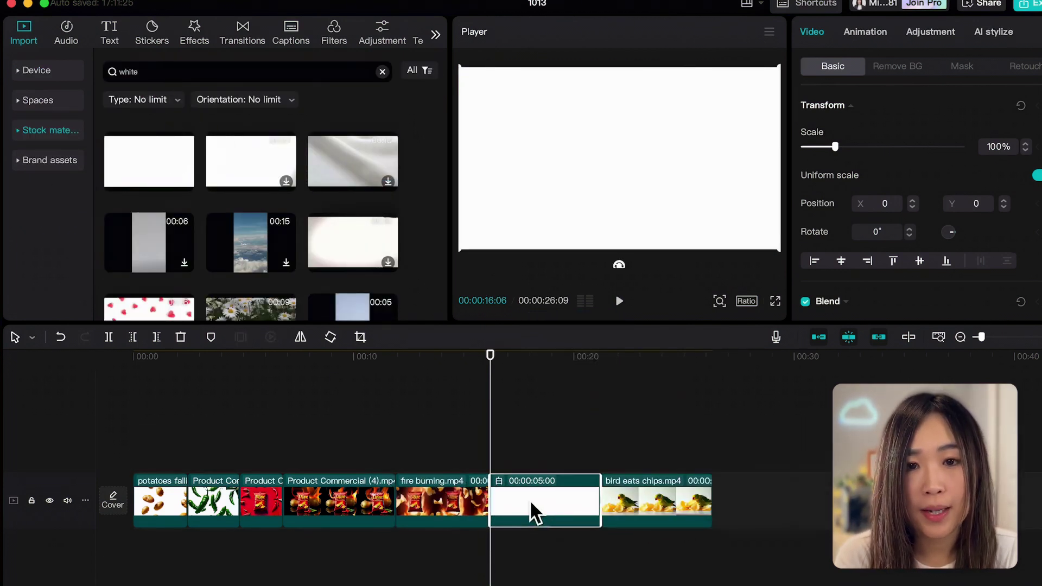
{"action": "left_click", "coordinate": [109, 32]}
{"action": "left_click_drag", "start_coordinate": [144, 111], "coordinate": [502, 458]}
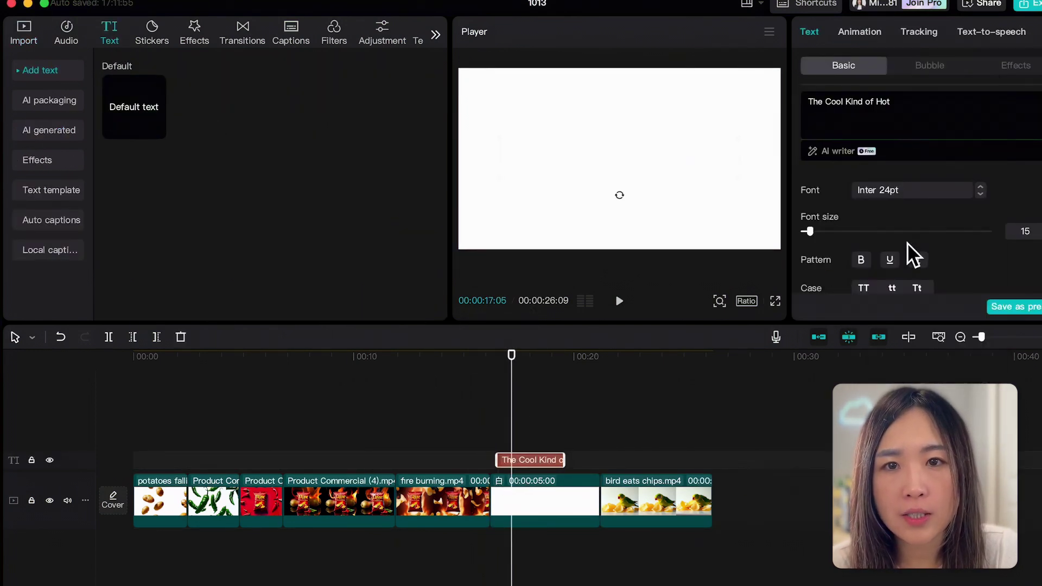
{"action": "scroll", "coordinate": [914, 255], "scroll_direction": "down", "scroll_amount": 3}
{"action": "left_click", "coordinate": [875, 203]}
{"action": "left_click", "coordinate": [819, 309]}
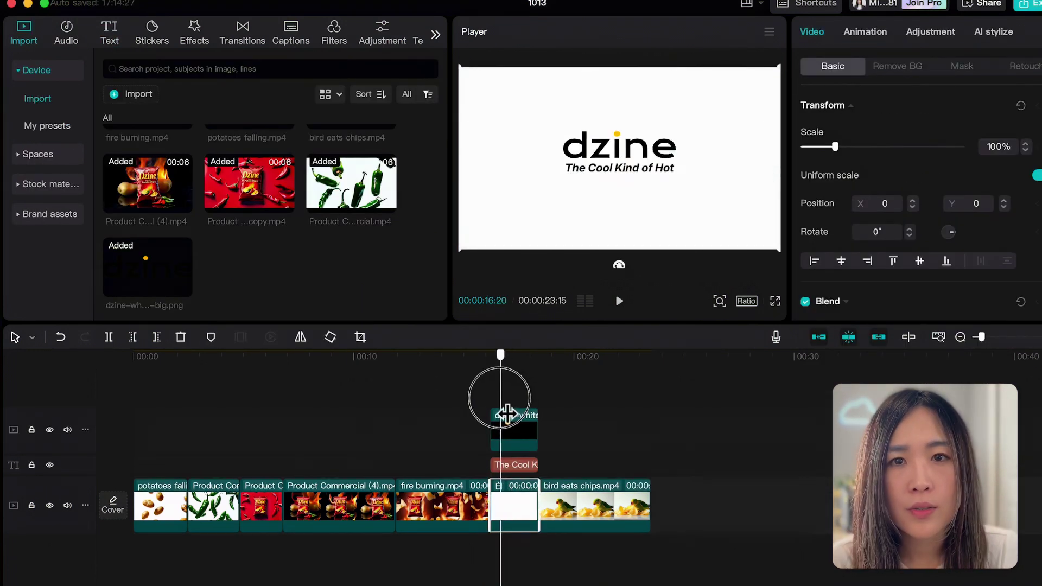
Apply the Old TV In animation to the dzine logo clip on the end card
{"action": "left_click", "coordinate": [515, 413]}
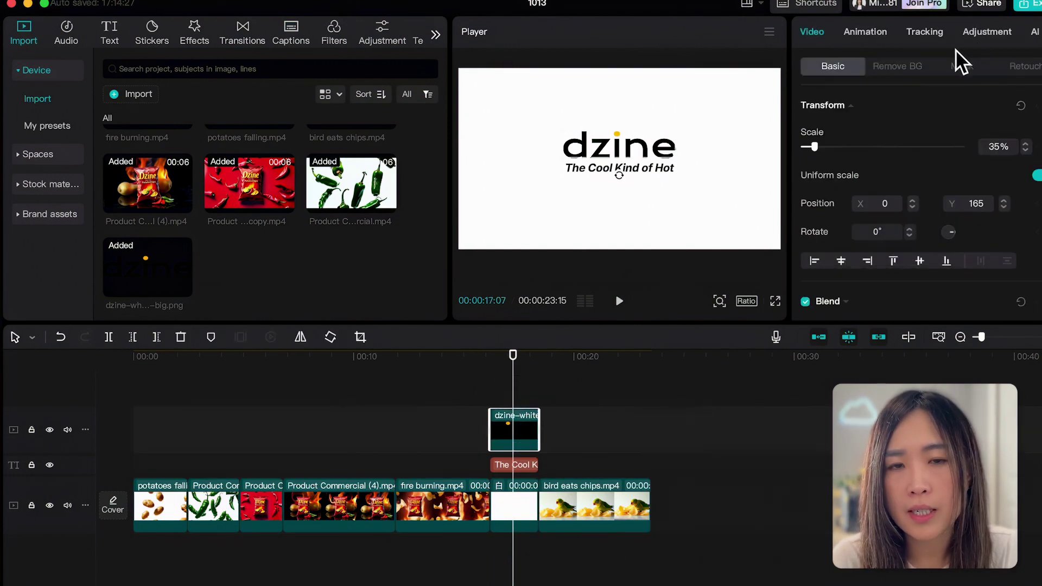
{"action": "left_click", "coordinate": [867, 34]}
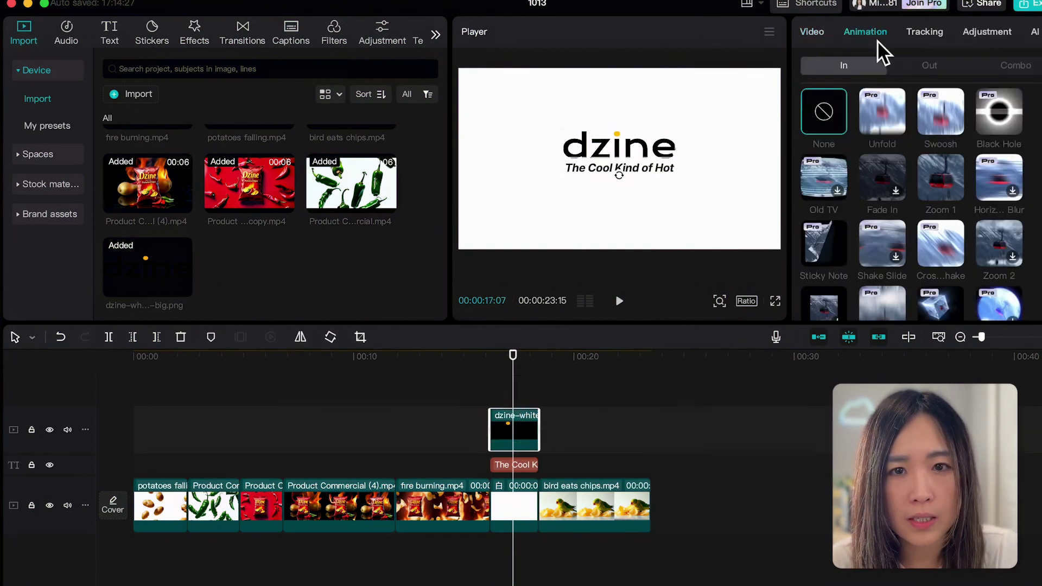
{"action": "left_click", "coordinate": [836, 182]}
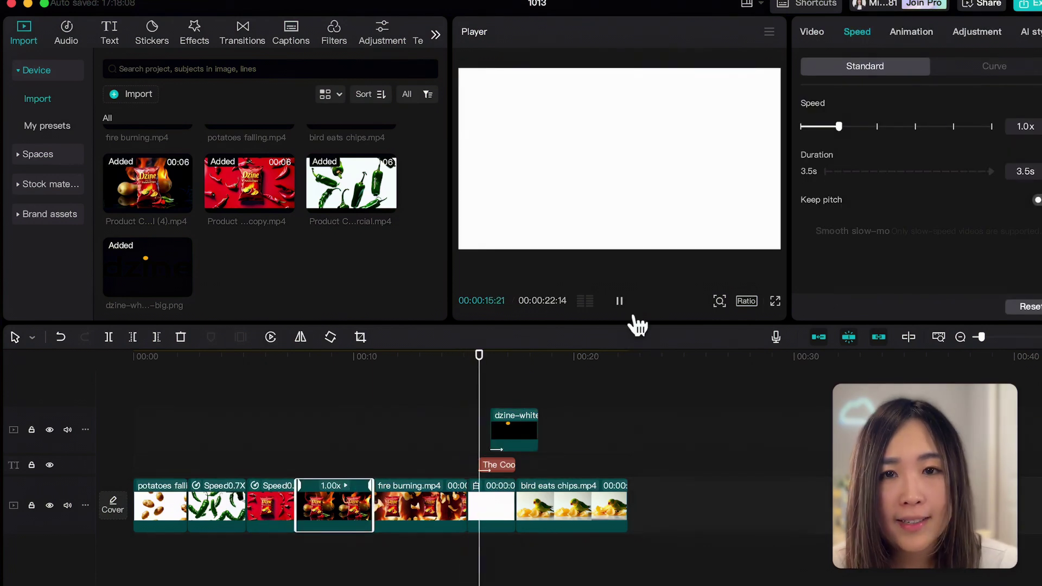
{"action": "left_click", "coordinate": [620, 302]}
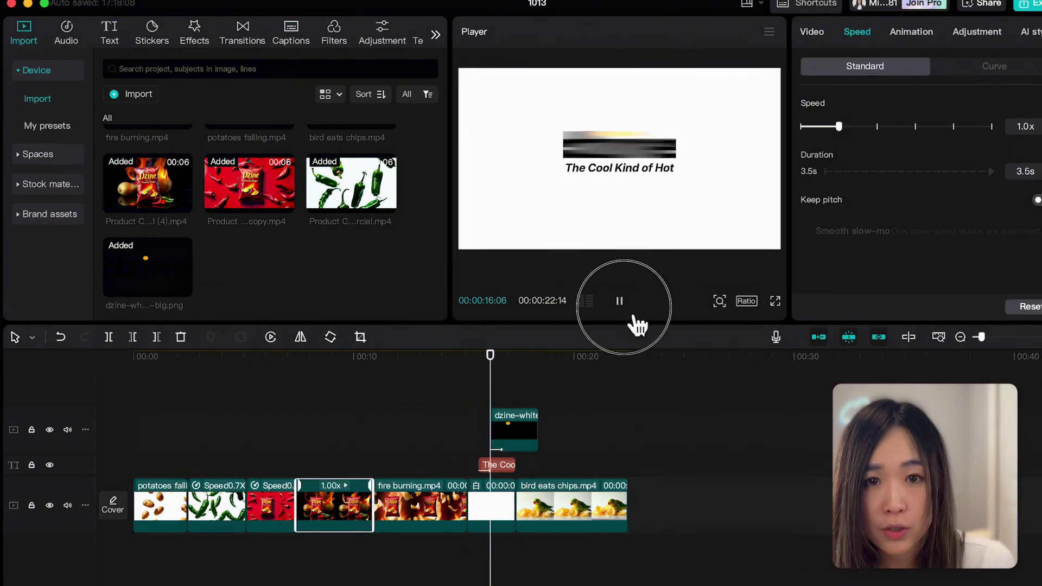
Add a Slide Left transition before the end card and a trimmed 'fire burning' crackling sound
{"action": "left_click", "coordinate": [240, 38]}
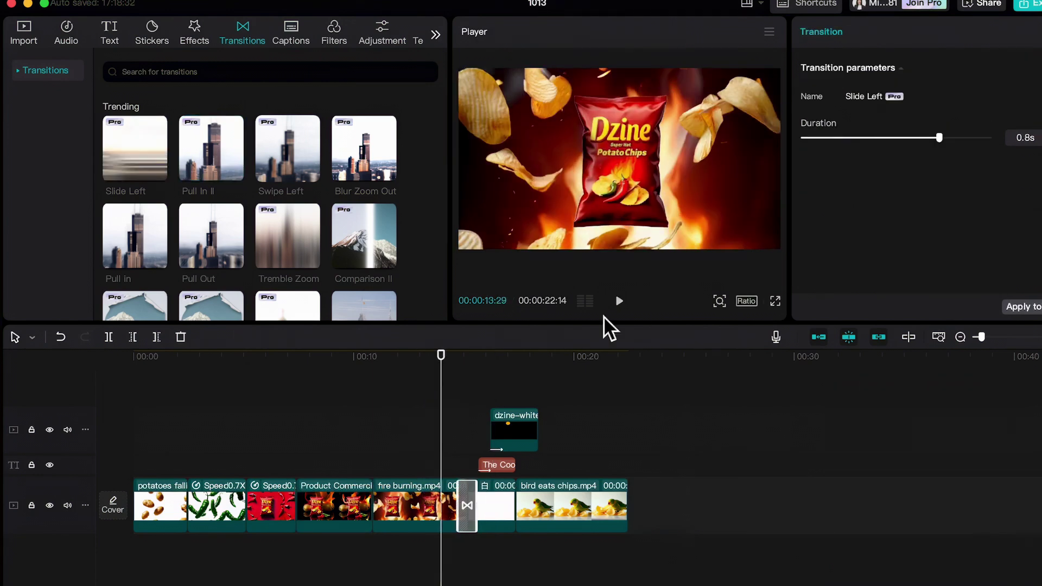
{"action": "left_click", "coordinate": [620, 301]}
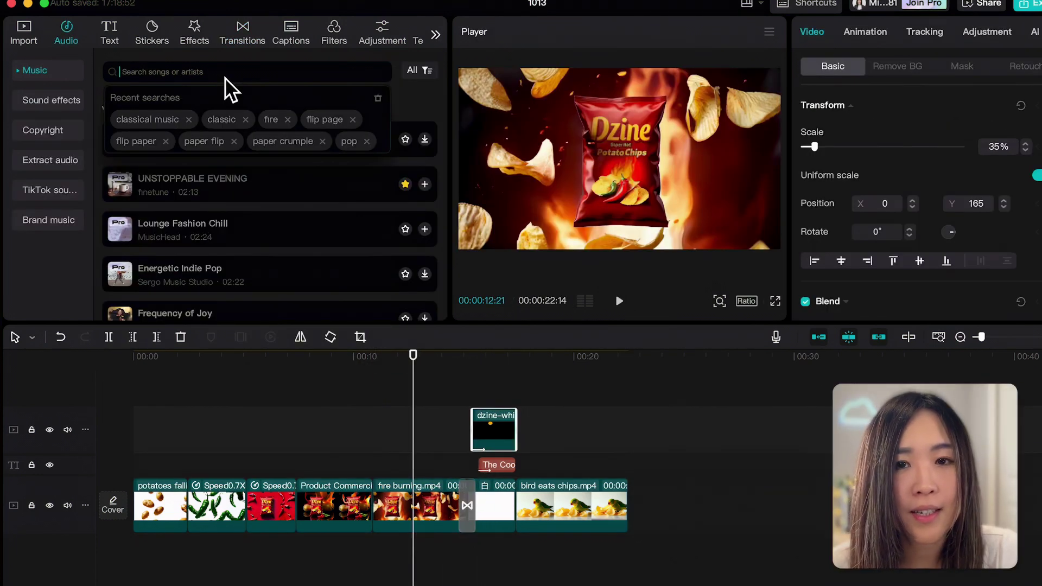
{"action": "type", "text": "fire burning"}
{"action": "key", "text": "Return"}
{"action": "left_click", "coordinate": [185, 126]}
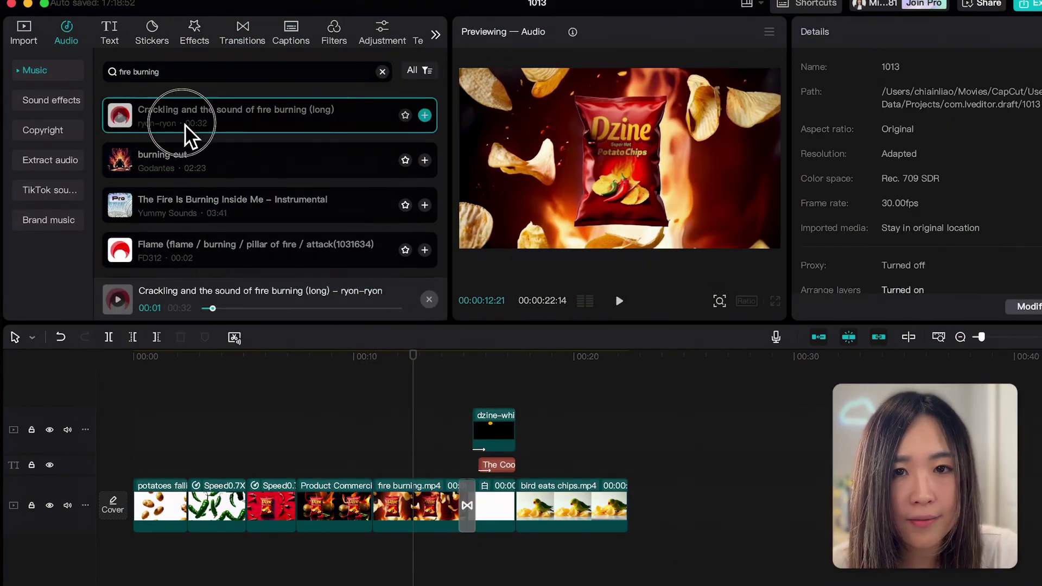
{"action": "left_click_drag", "start_coordinate": [184, 125], "coordinate": [299, 556]}
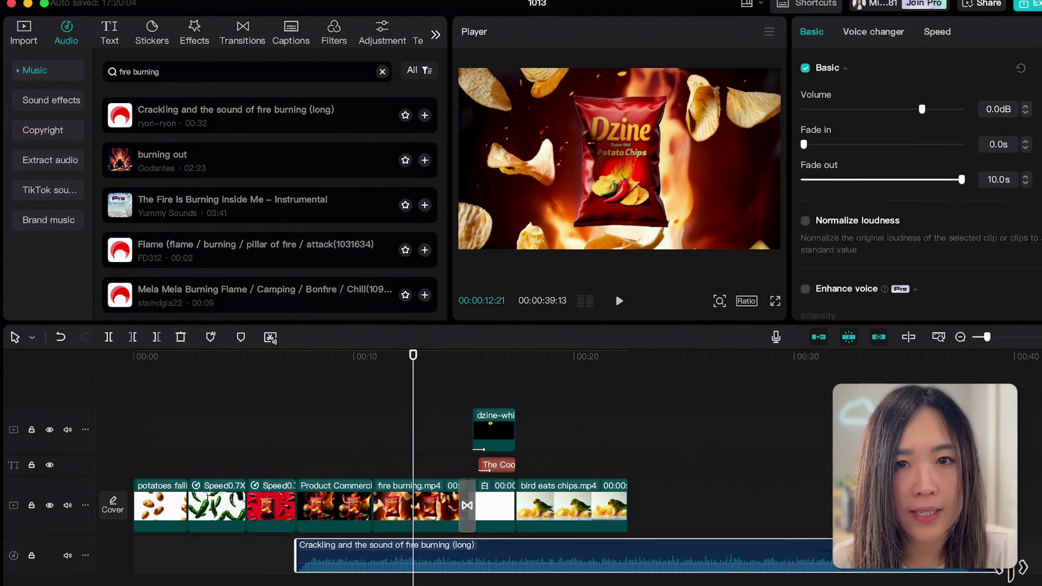
{"action": "left_click_drag", "start_coordinate": [1011, 571], "coordinate": [466, 566]}
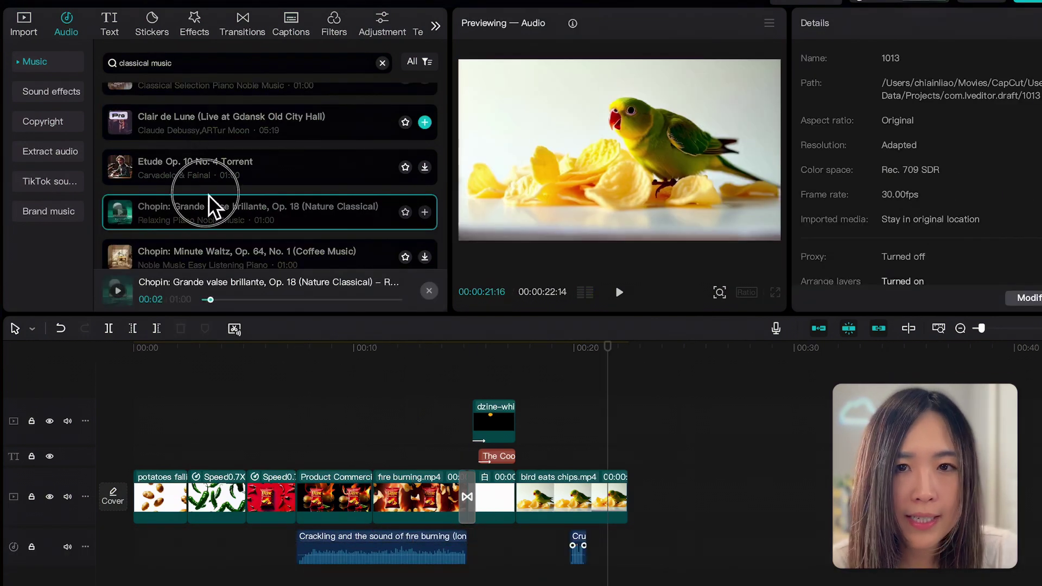
Add Clair de Lune on a new track, trimmed to end with the video, and play it back
{"action": "left_click_drag", "start_coordinate": [217, 123], "coordinate": [224, 582]}
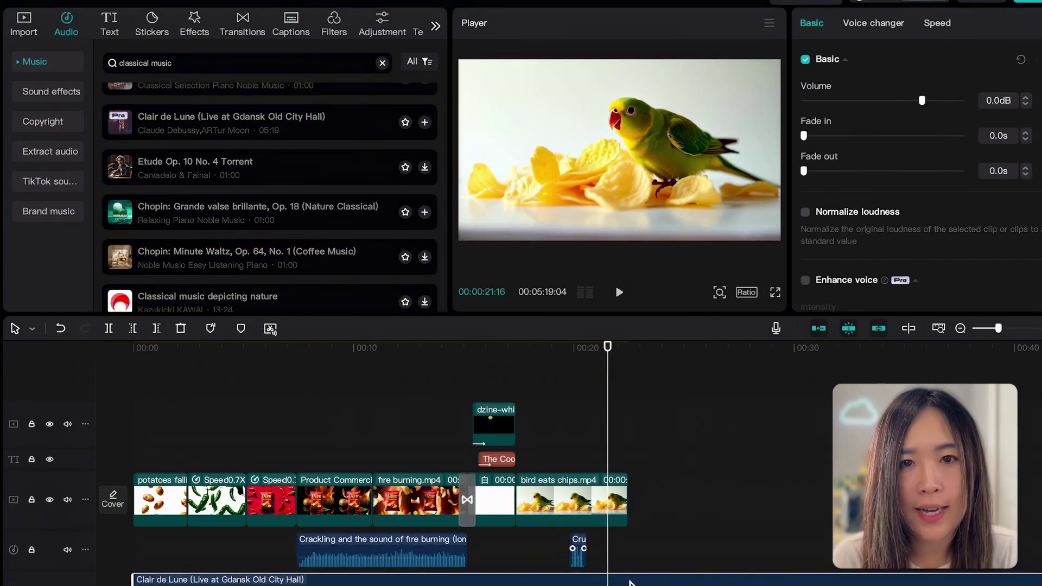
{"action": "left_click", "coordinate": [136, 414]}
{"action": "left_click", "coordinate": [620, 292]}
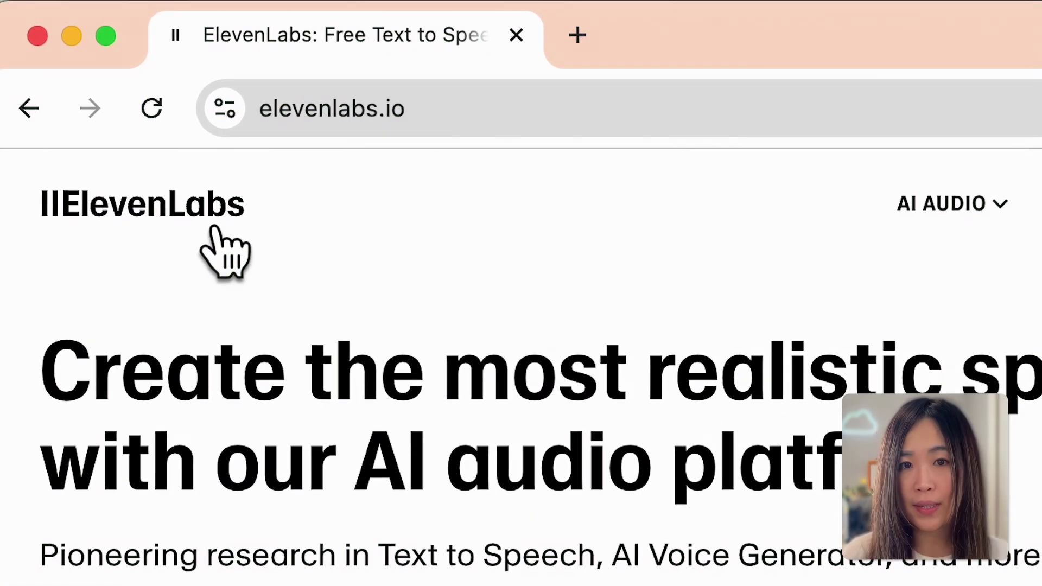
Open ElevenLabs Text to Speech and paste in the potato chip ad script
{"action": "left_click", "coordinate": [923, 205]}
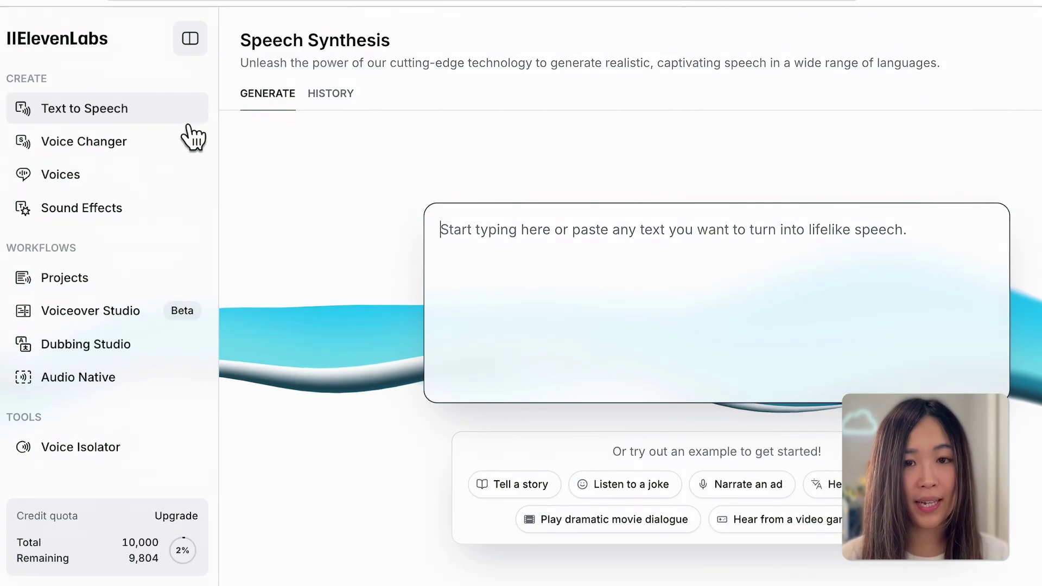
{"action": "left_click", "coordinate": [148, 119]}
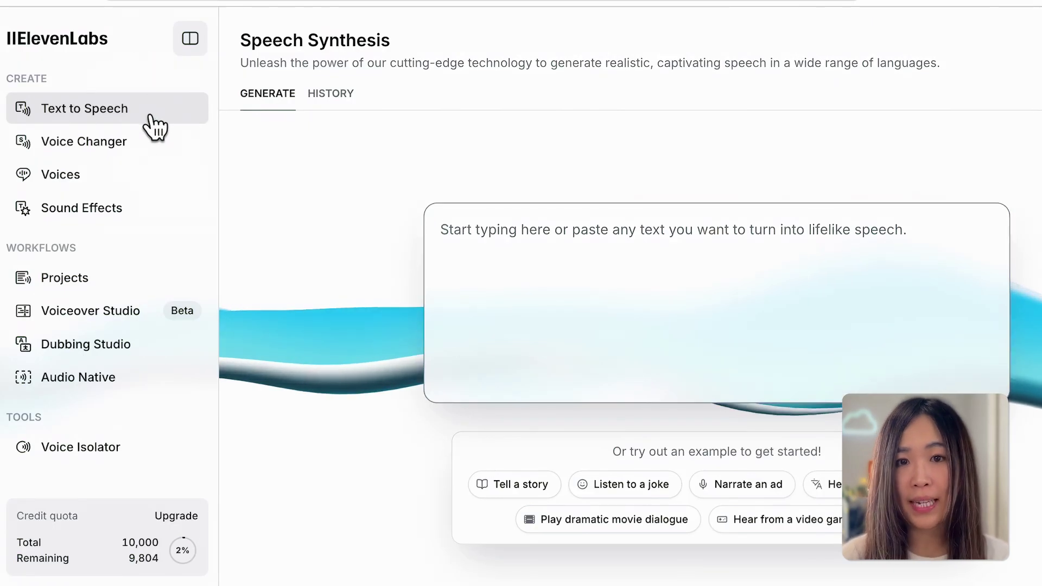
{"action": "left_click", "coordinate": [519, 259]}
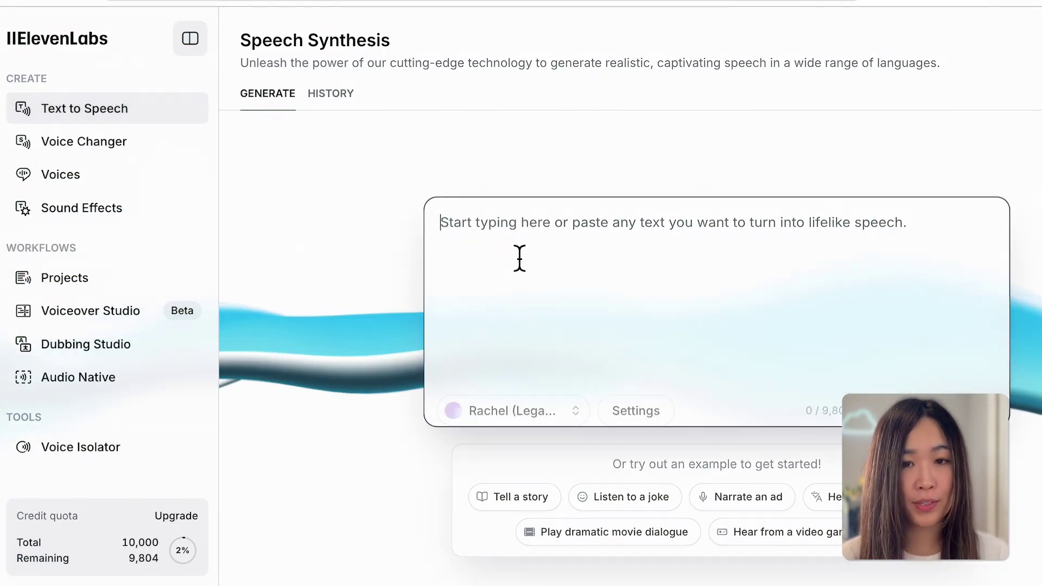
{"action": "type", "text": "When golden potatoes meet fiery chillies. A love story begins. Get ready for a flavor explosion. Deesign, Super Hot Potato Chips. The cool kind of hot. Warning: May cause uncontrollable snacking."}
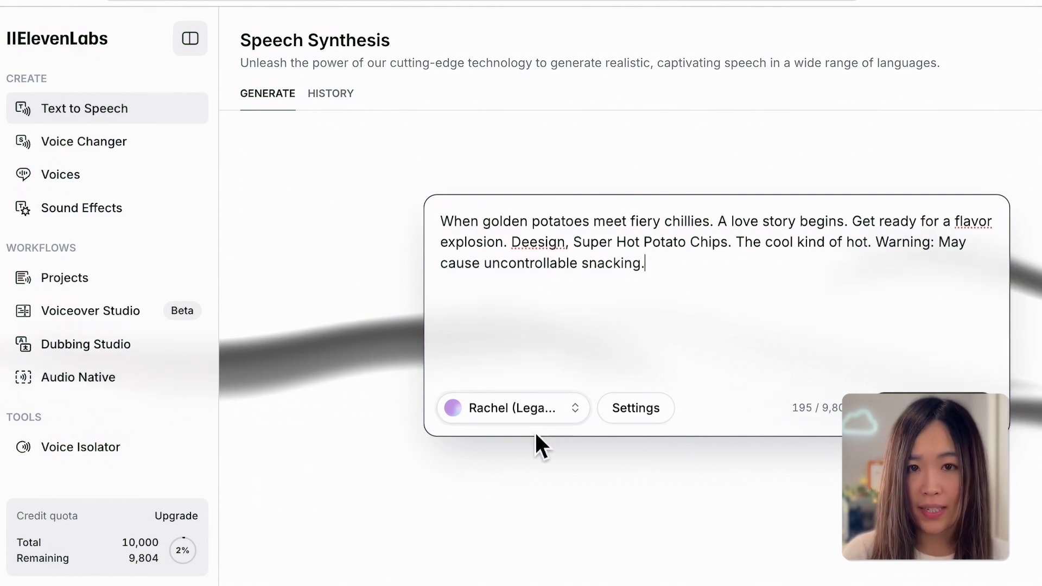
{"action": "left_click", "coordinate": [542, 418]}
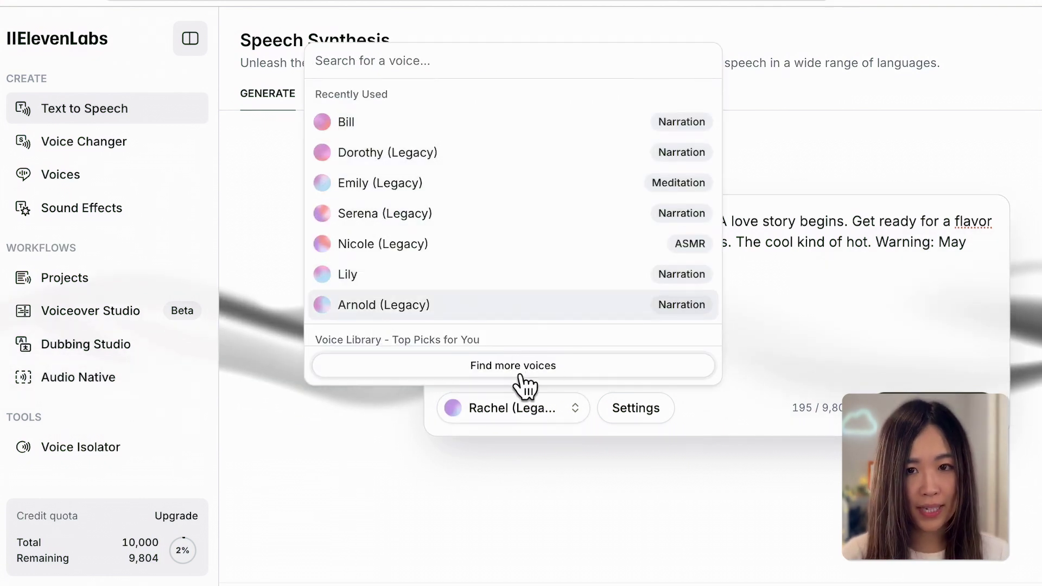
Add the Lily voice from the Characters & Animation library to my voices
{"action": "left_click", "coordinate": [556, 365]}
{"action": "left_click", "coordinate": [481, 172]}
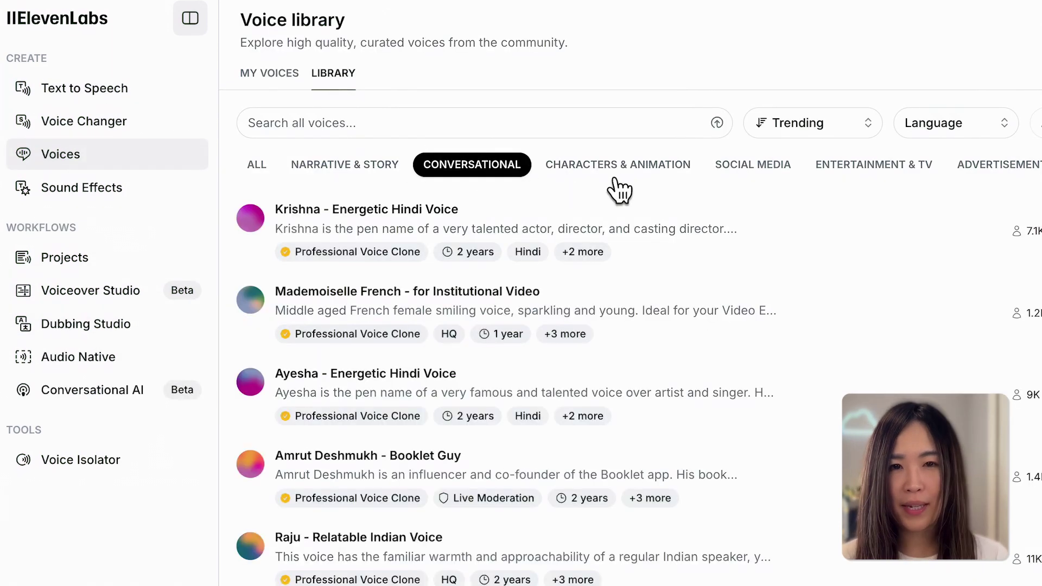
{"action": "left_click", "coordinate": [616, 174]}
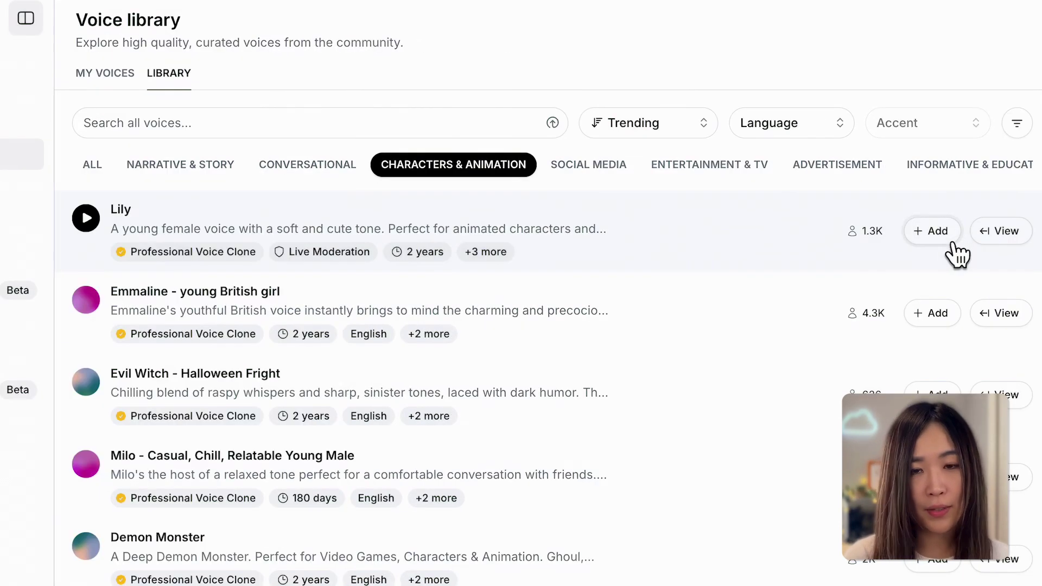
{"action": "left_click", "coordinate": [949, 240]}
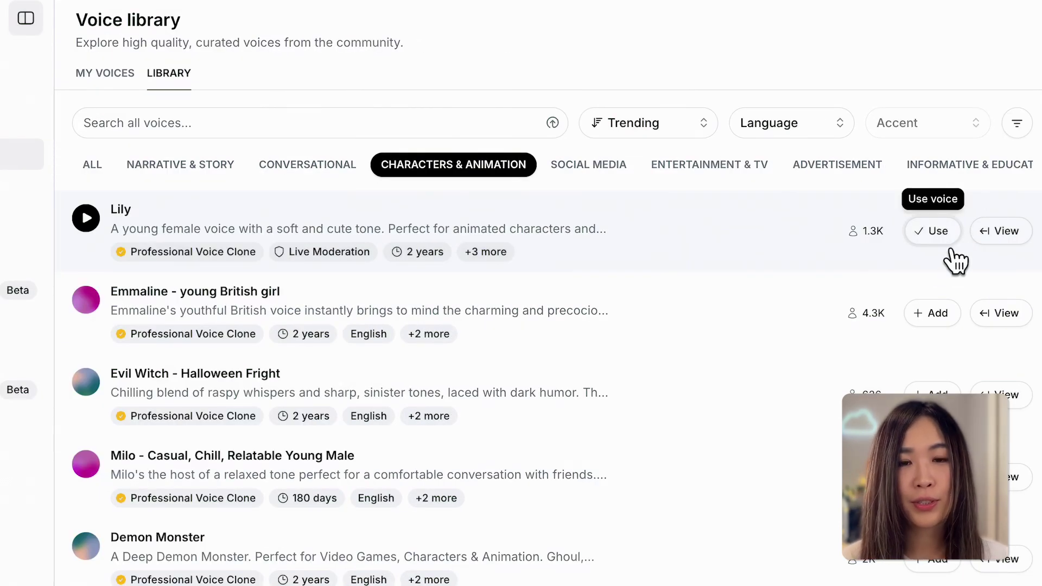
Select the Bill voice and generate the ad voiceover
{"action": "left_click", "coordinate": [512, 393]}
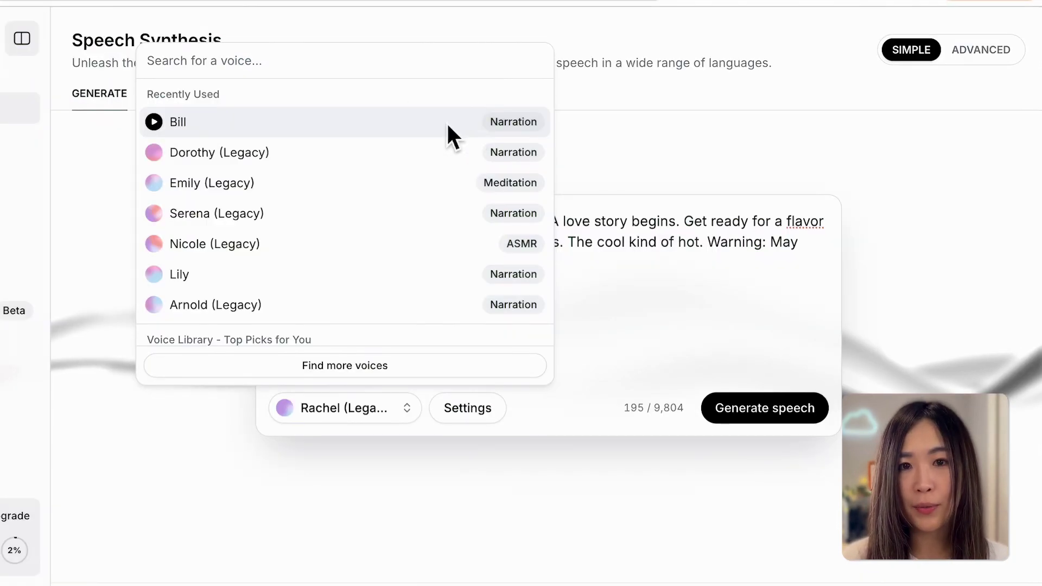
{"action": "left_click", "coordinate": [446, 122]}
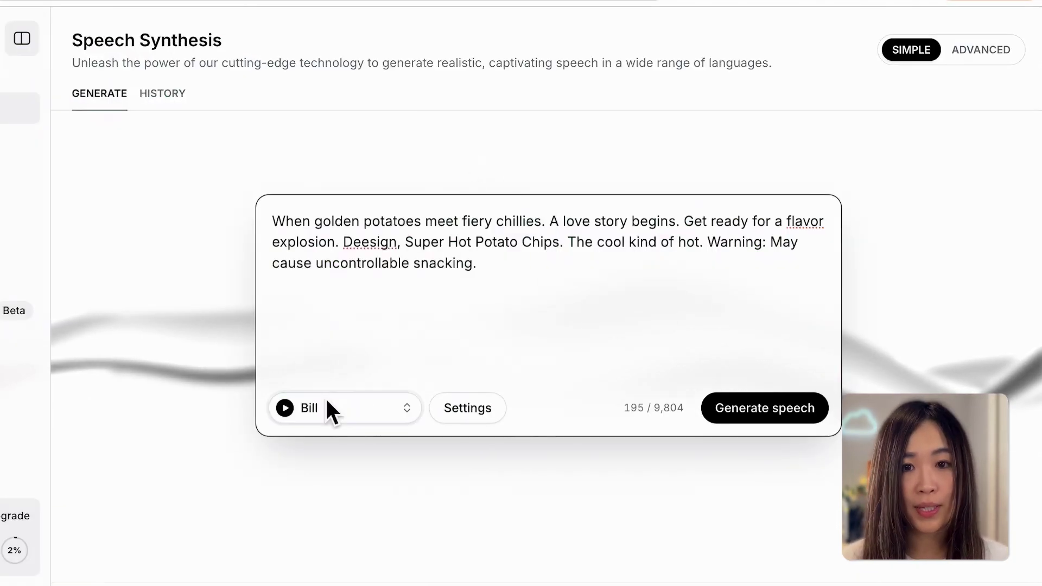
{"action": "left_click", "coordinate": [779, 416]}
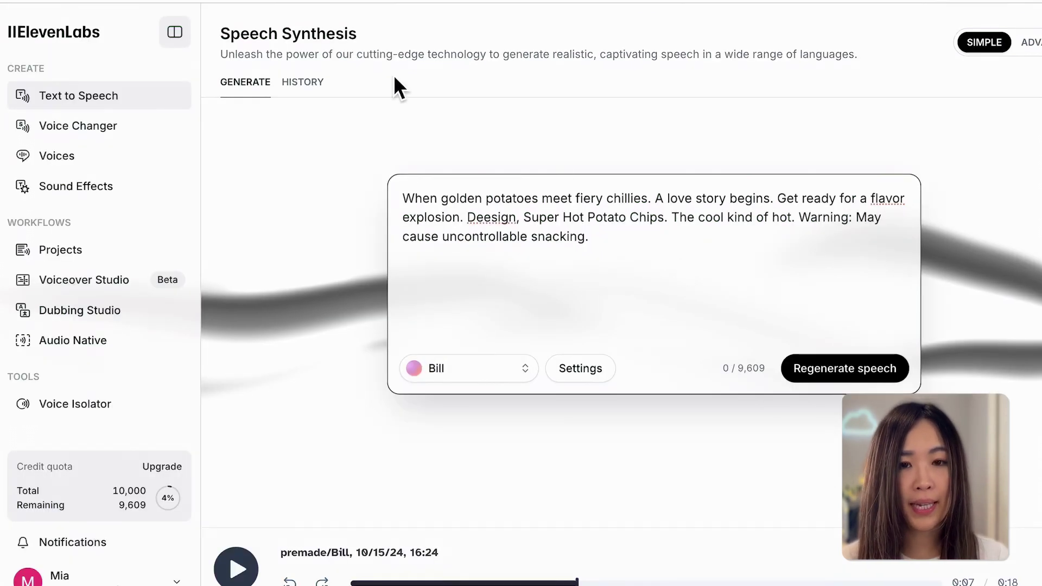
Play the newest voiceover from History, download it as WAV and place it on the timeline
{"action": "left_click", "coordinate": [314, 95]}
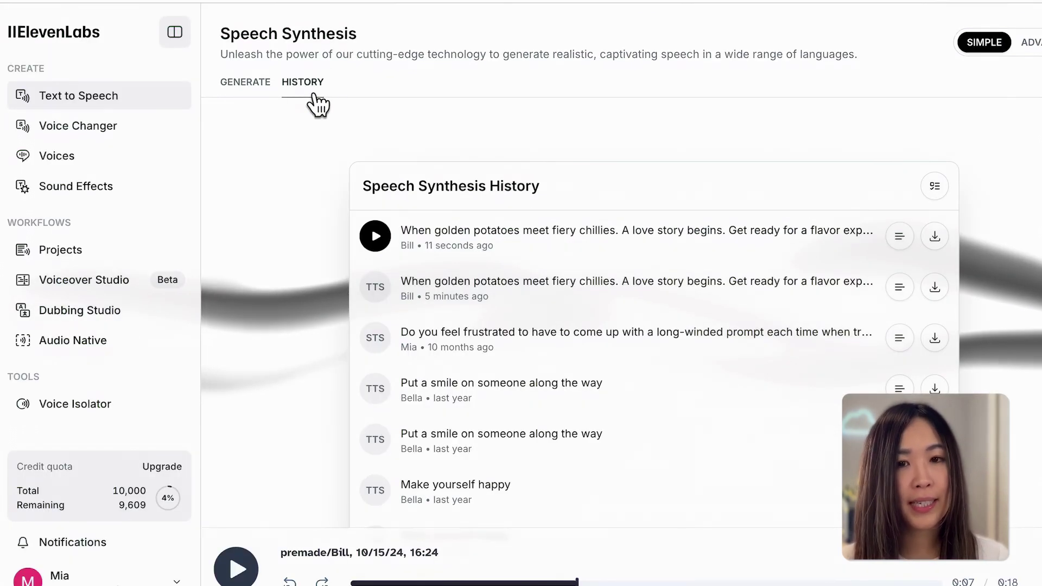
{"action": "left_click", "coordinate": [387, 248]}
{"action": "left_click", "coordinate": [386, 245]}
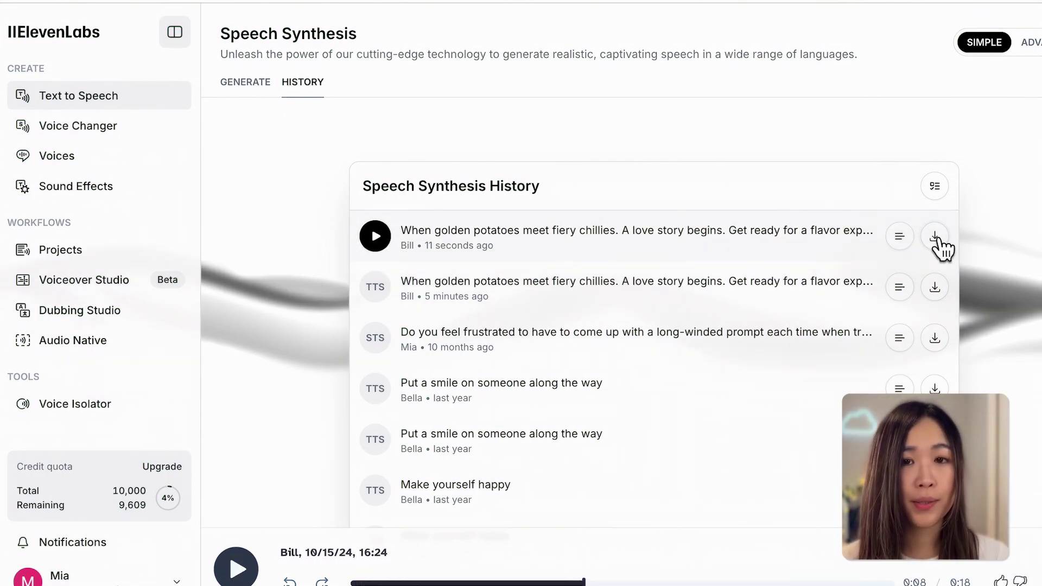
{"action": "left_click", "coordinate": [935, 237]}
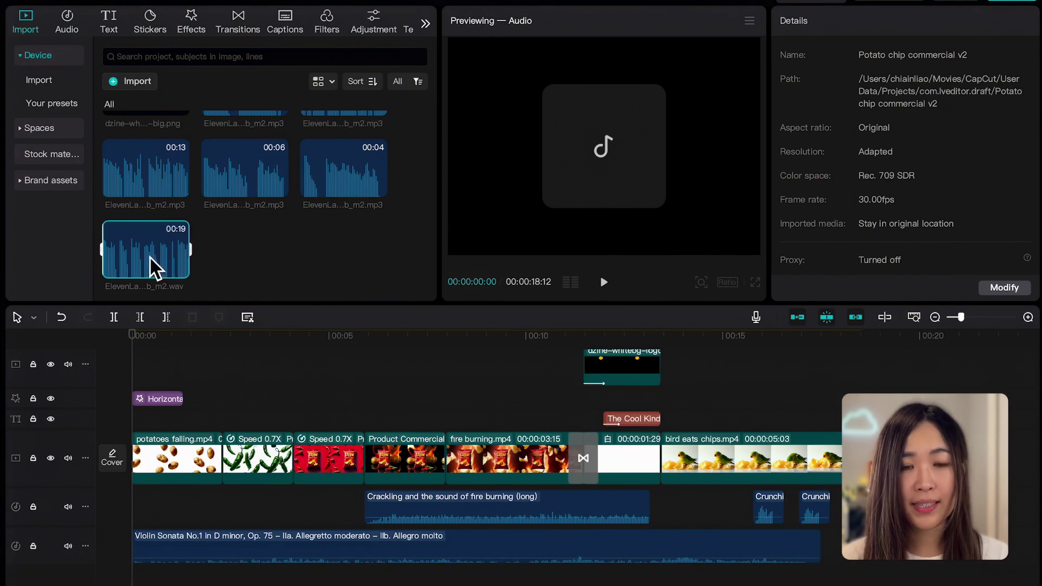
{"action": "left_click_drag", "start_coordinate": [156, 262], "coordinate": [152, 564]}
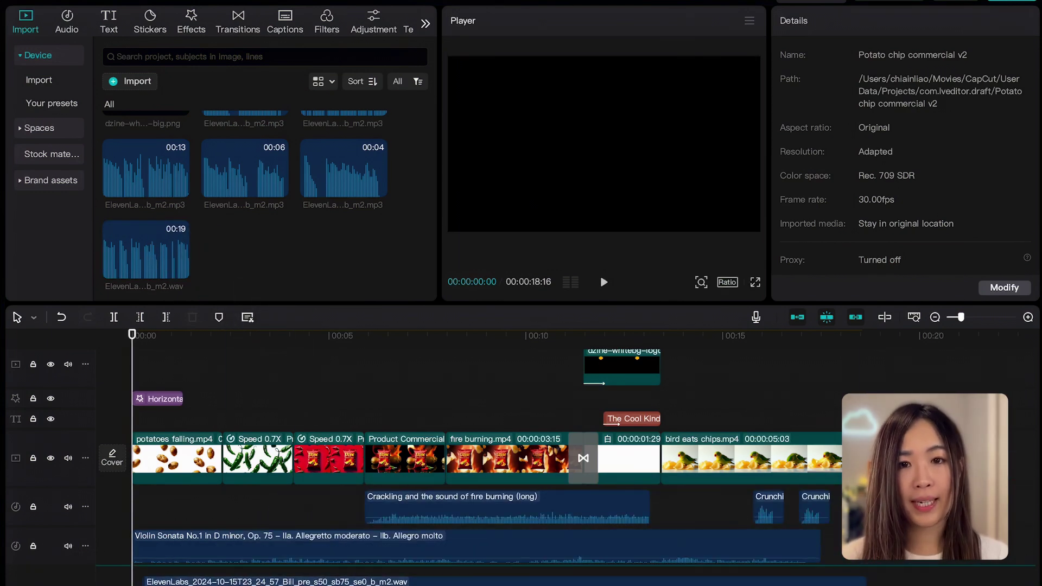
Split the voiceover clip at 00:00:02:28
{"action": "left_click", "coordinate": [144, 572]}
{"action": "scroll", "coordinate": [223, 502], "scroll_direction": "down", "scroll_amount": 1}
{"action": "scroll", "coordinate": [217, 502], "scroll_direction": "down", "scroll_amount": 1}
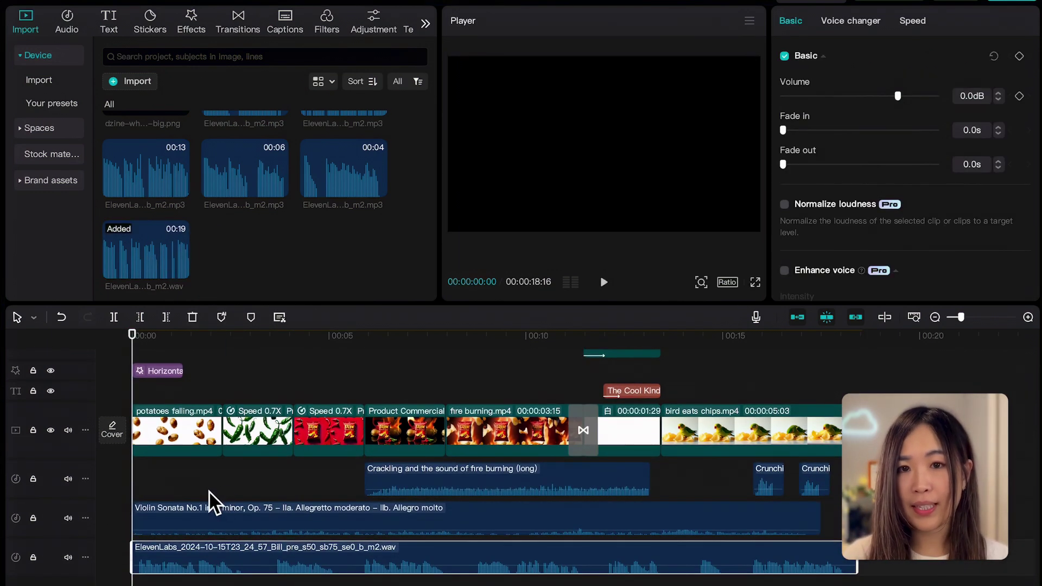
{"action": "left_click", "coordinate": [249, 562]}
{"action": "key", "text": "ctrl+b"}
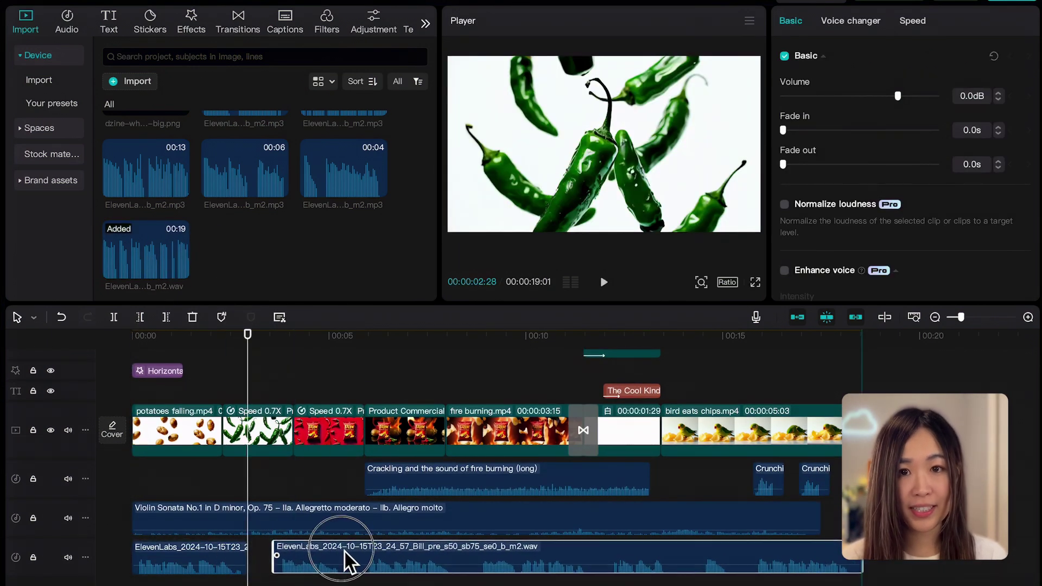
Split the voiceover again further along and play the commercial to check the timing
{"action": "left_click", "coordinate": [133, 321]}
{"action": "left_click", "coordinate": [604, 282]}
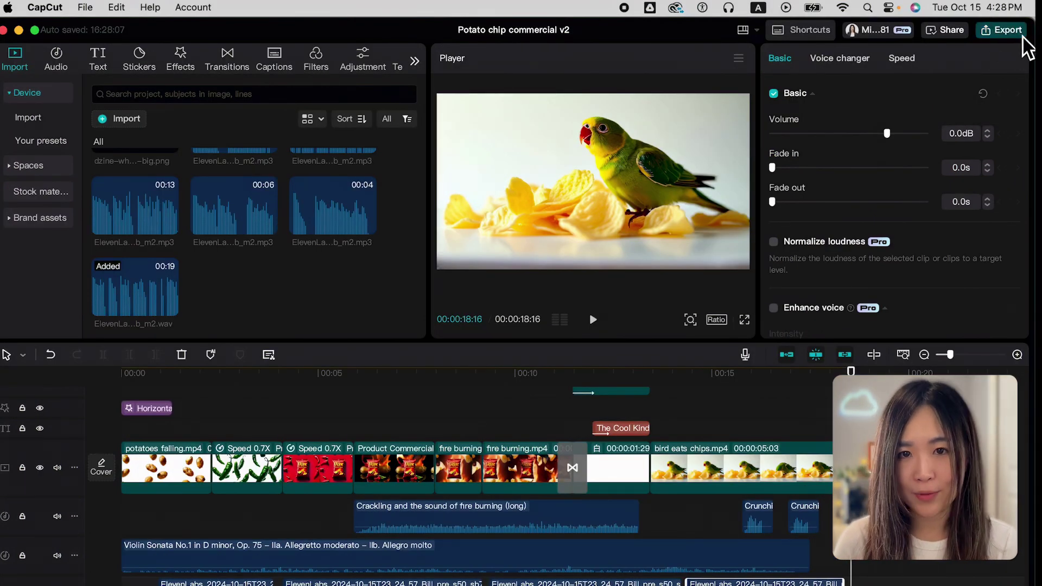
{"action": "key", "text": "super+e"}
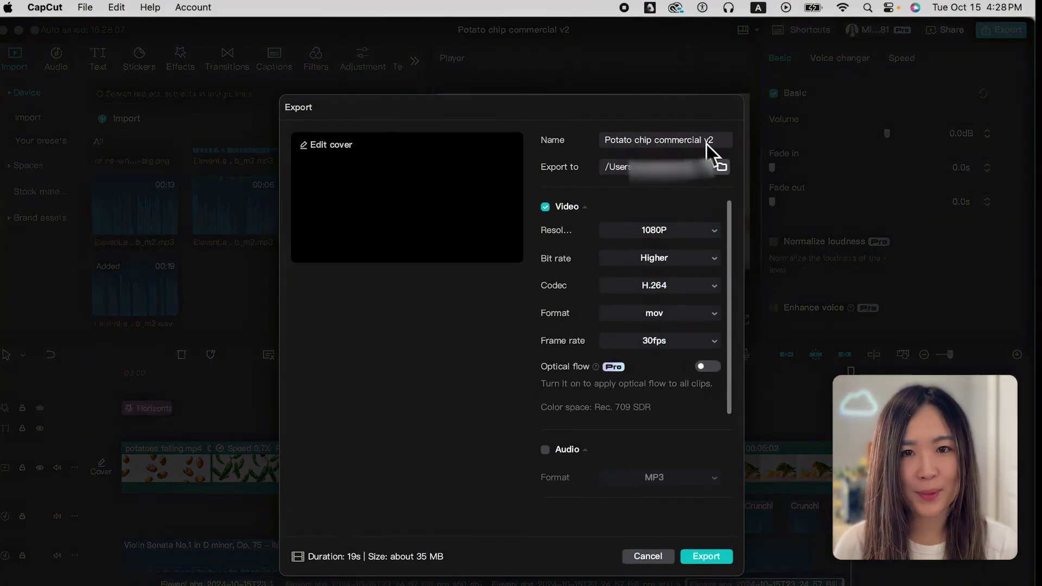